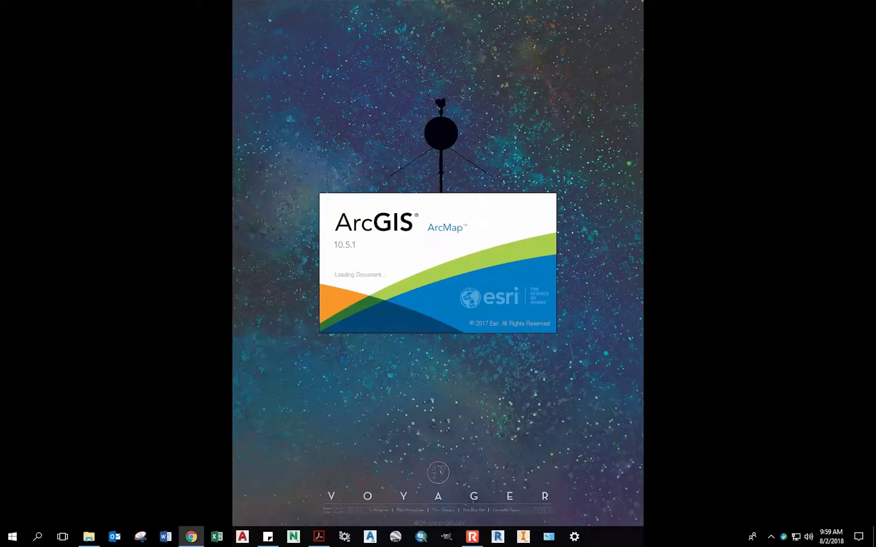
- Bring the MacOdrum Library GIS page forward in Chrome and browse its dataset list
left_click(190, 537)
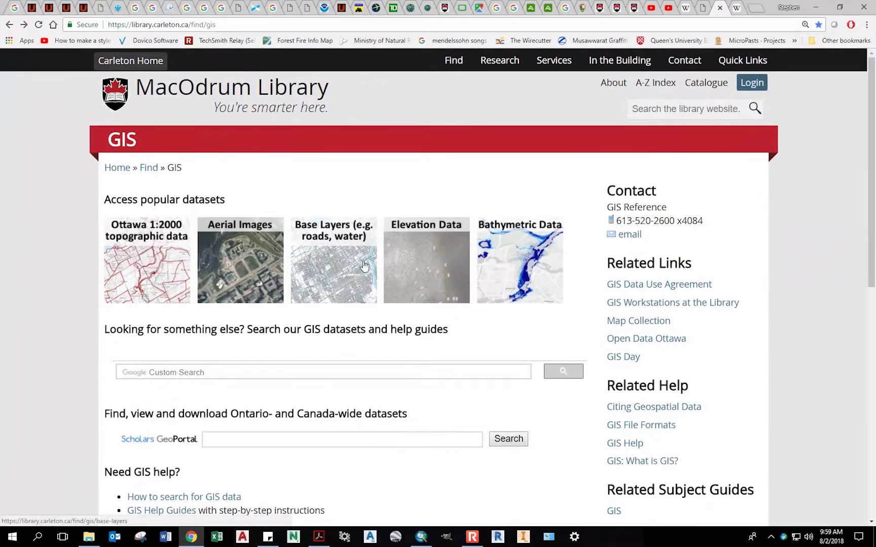
scroll(513, 256, "down", 5)
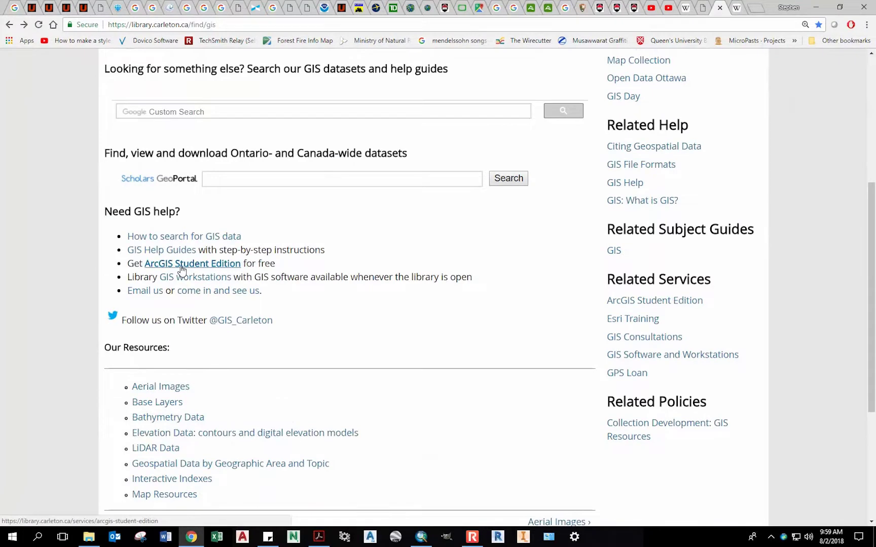
scroll(180, 268, "up", 5)
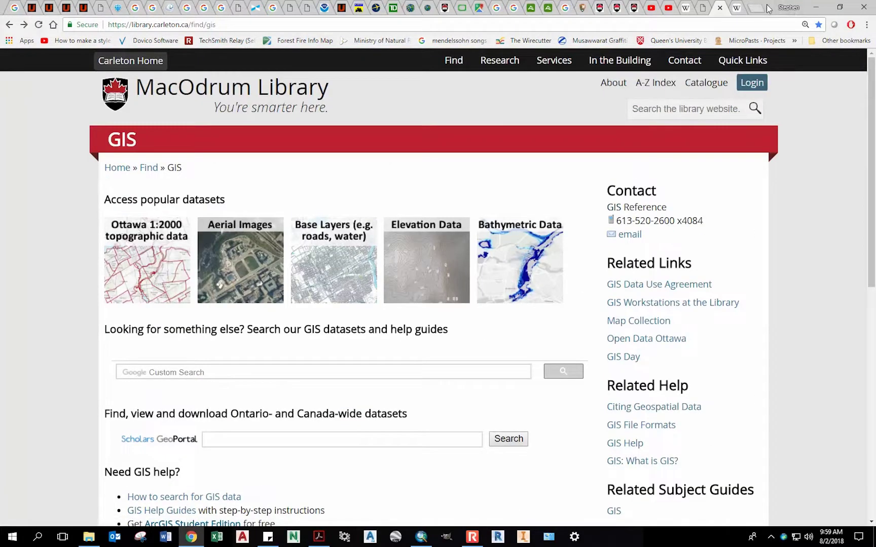
- Create a new ArcMap map from the North American (ANSI) Letter (ANSI A) Landscape template
left_click(816, 7)
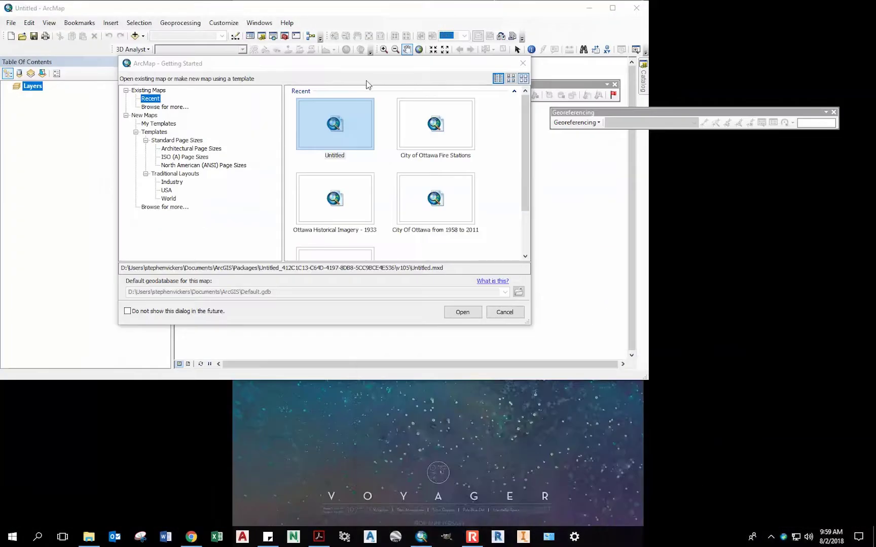
left_click_drag(391, 71, 479, 78)
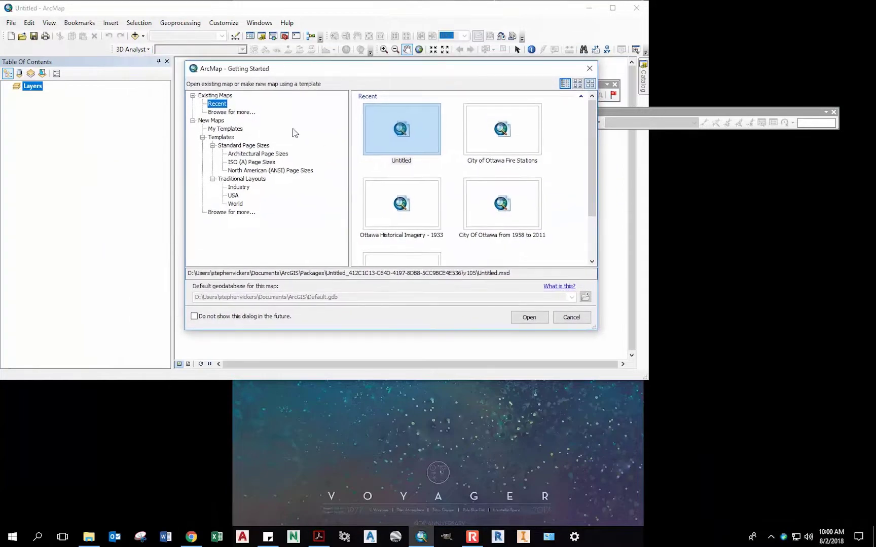
left_click(225, 130)
left_click(224, 137)
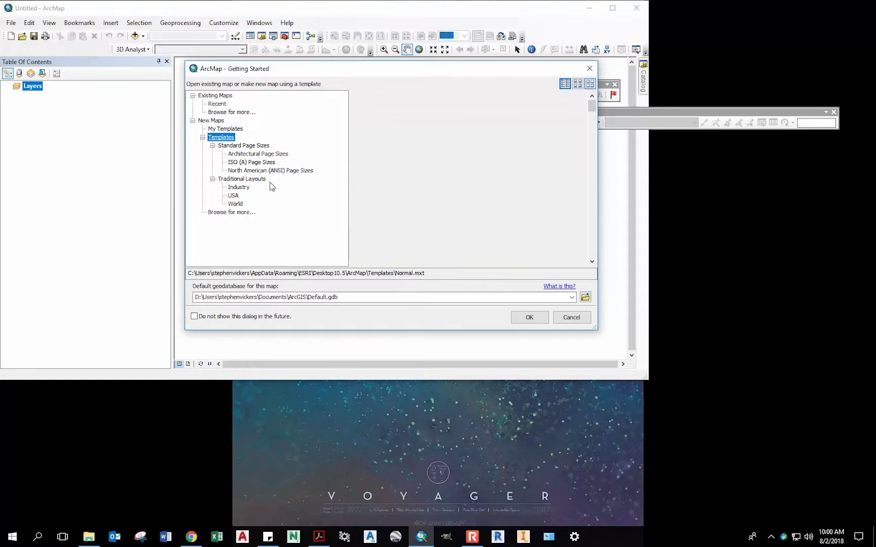
left_click(271, 171)
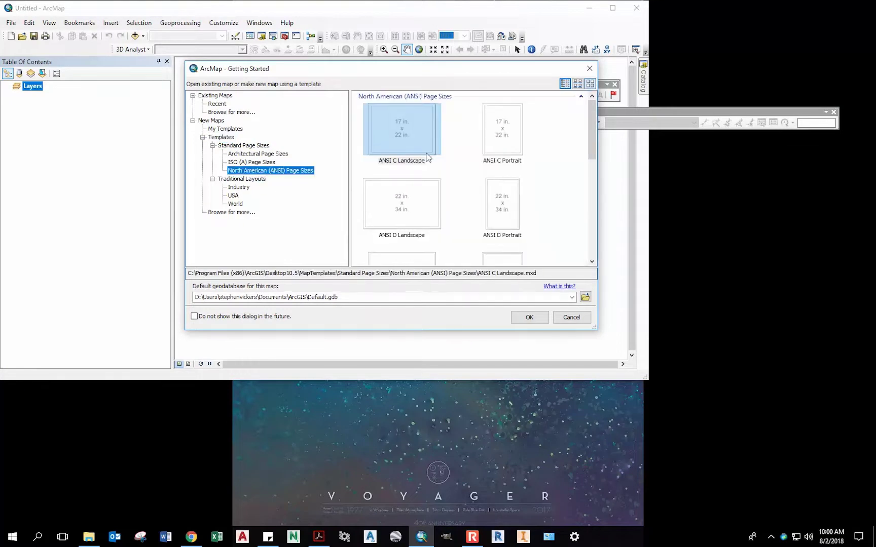
scroll(479, 157, "down", 5)
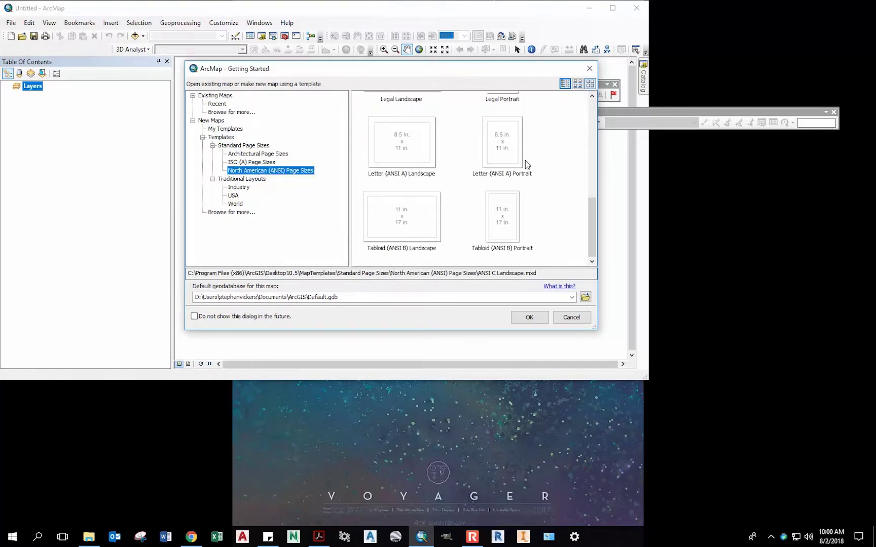
left_click(413, 160)
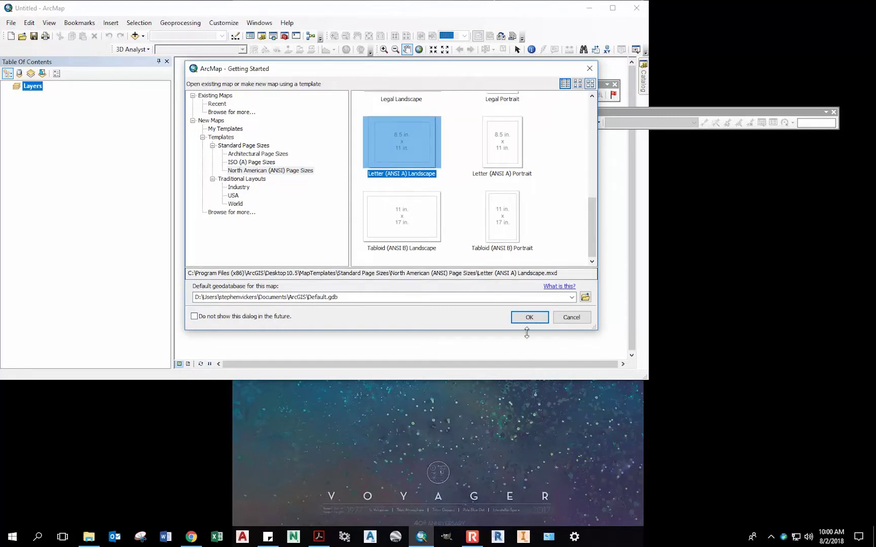
left_click(529, 318)
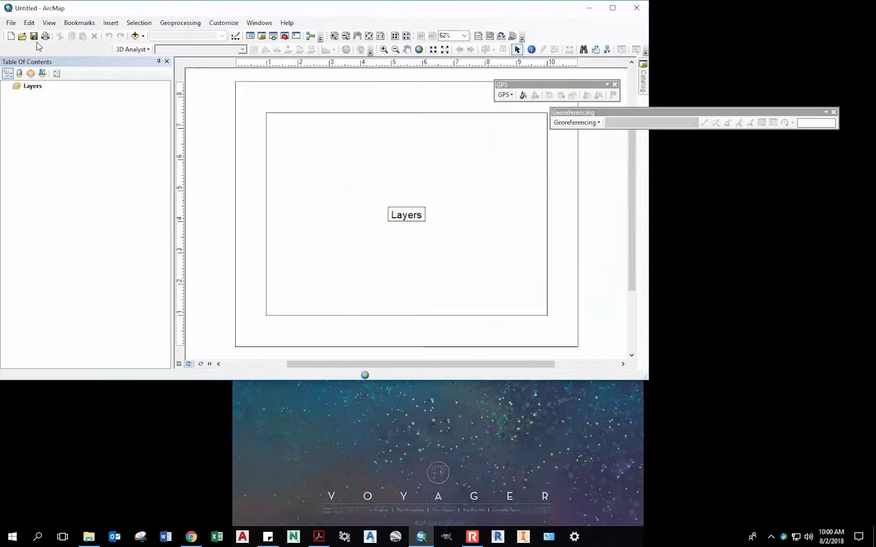
- Maximize the ArcMap window to fill the screen
left_click_drag(439, 14, 550, 152)
double_click(448, 148)
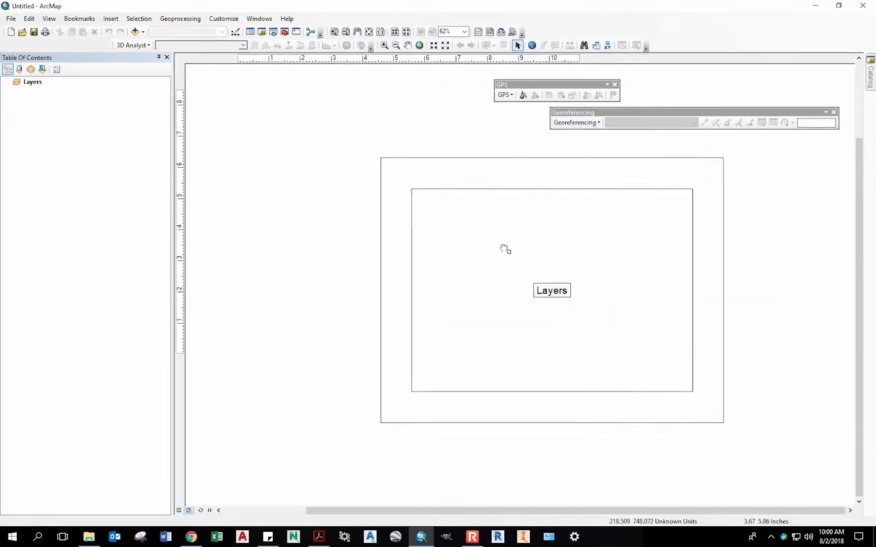
scroll(497, 242, "up", 1)
scroll(501, 244, "down", 1)
scroll(537, 261, "down", 1)
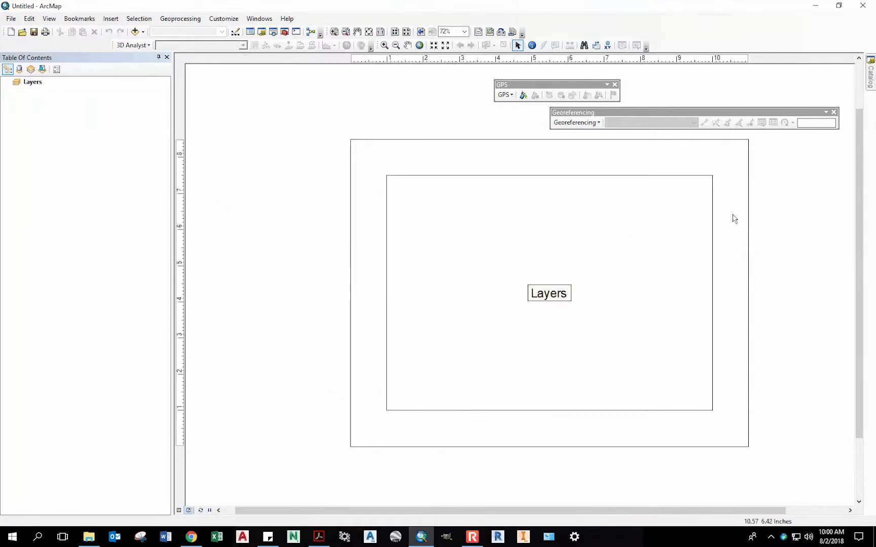
left_click(59, 114)
- Set the Layers data frame's coordinate system to NAD 1983 CSRS MTM 9
right_click(33, 82)
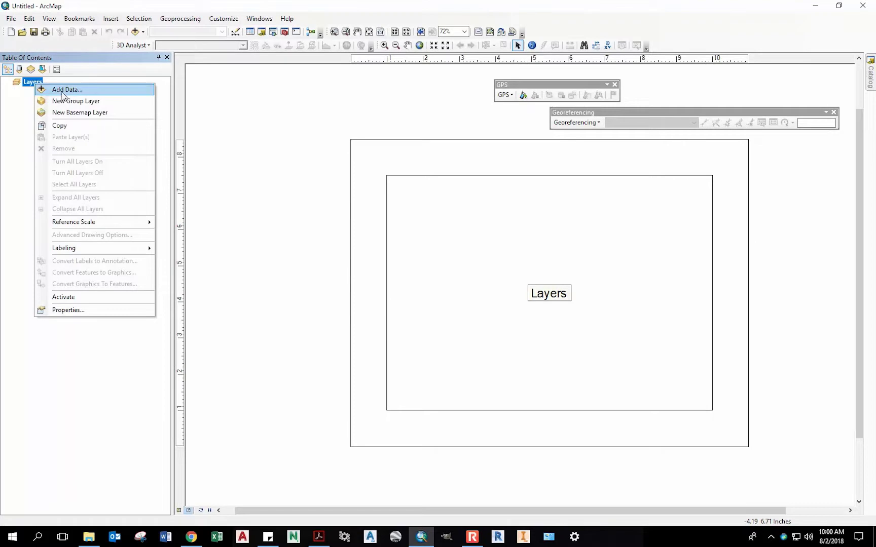
left_click(140, 311)
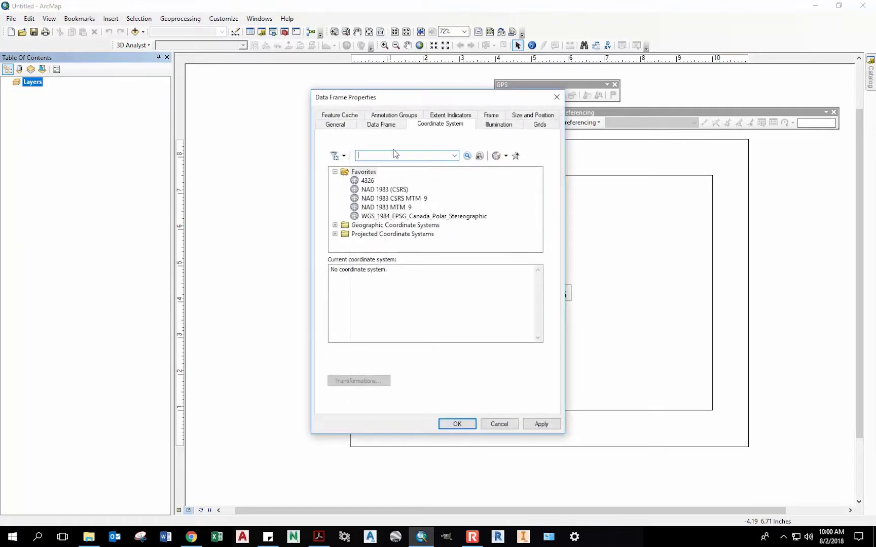
left_click(410, 200)
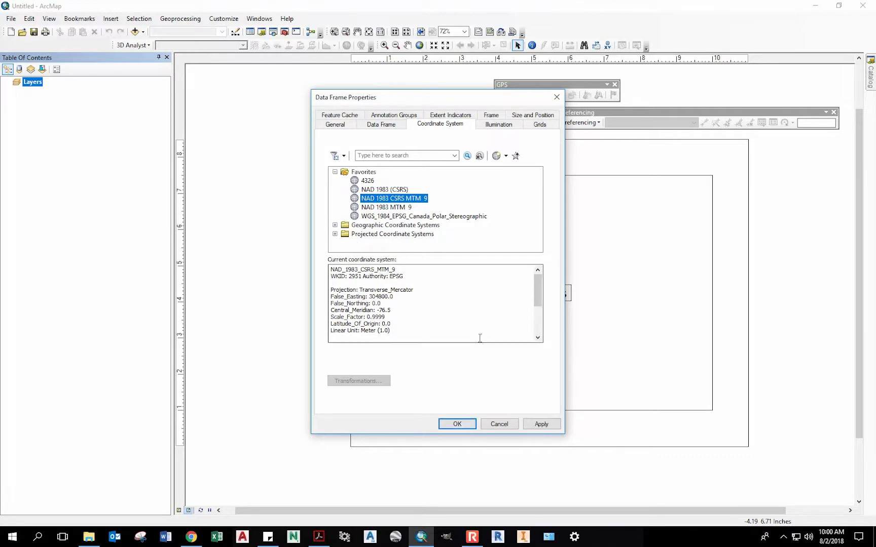
left_click(468, 426)
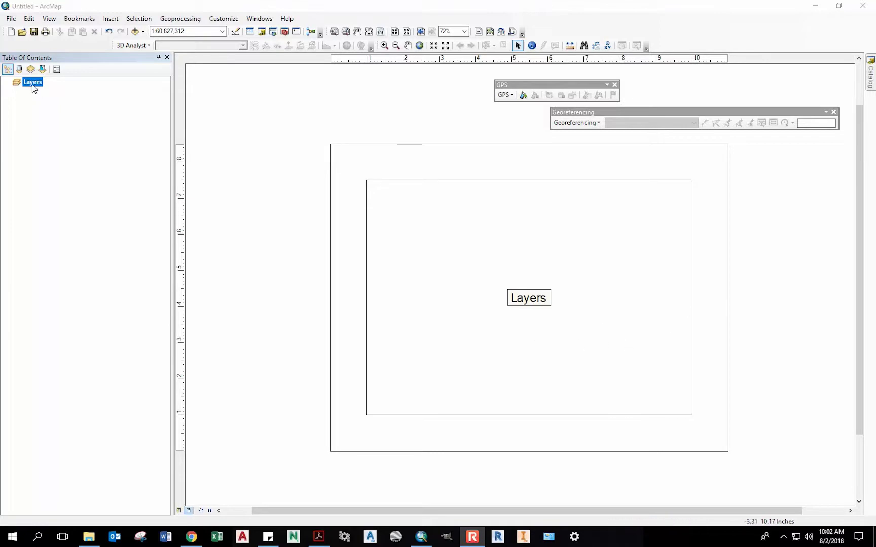
- Search ArcGIS Online data for Ottawa from the Add Data menu
left_click(10, 19)
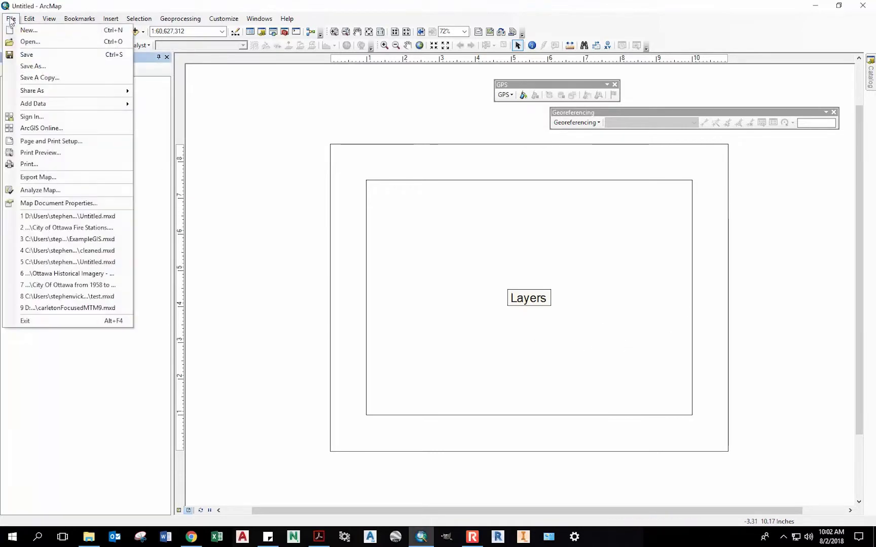
mouse_move(63, 110)
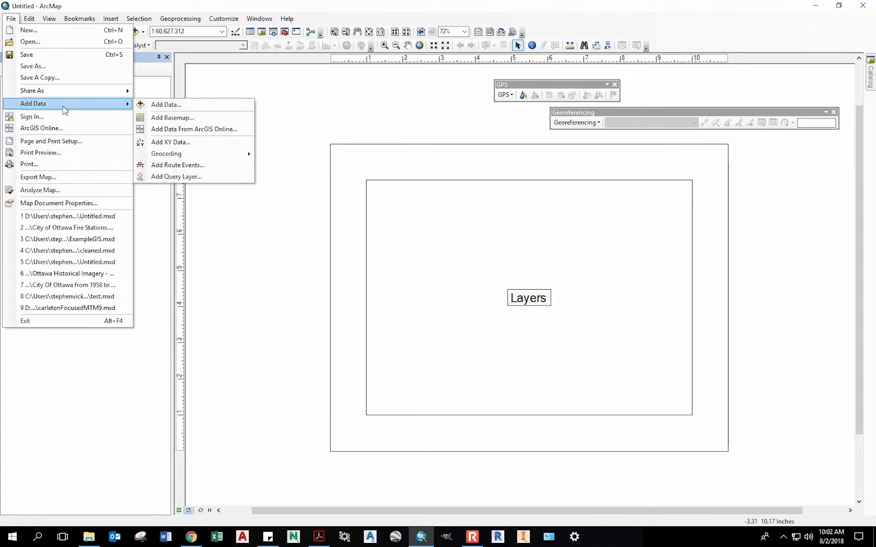
left_click(213, 130)
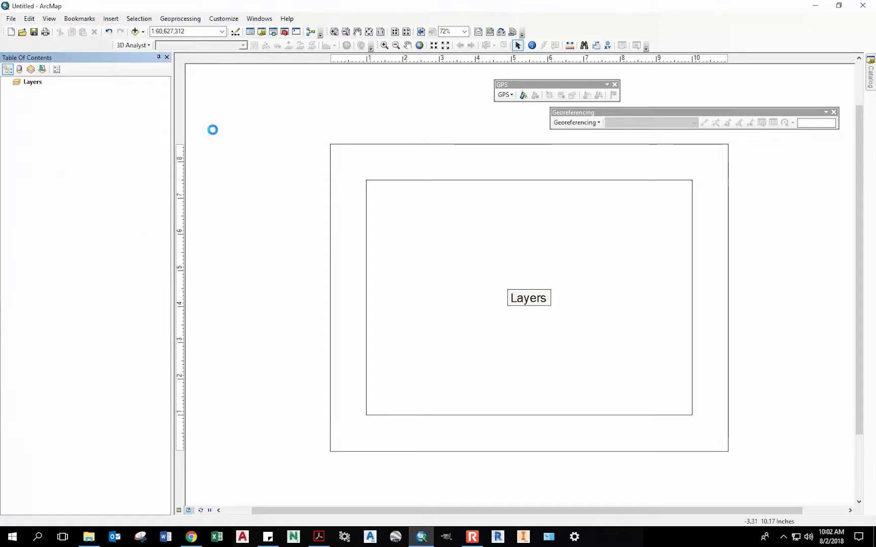
left_click_drag(325, 63, 386, 96)
left_click(383, 115)
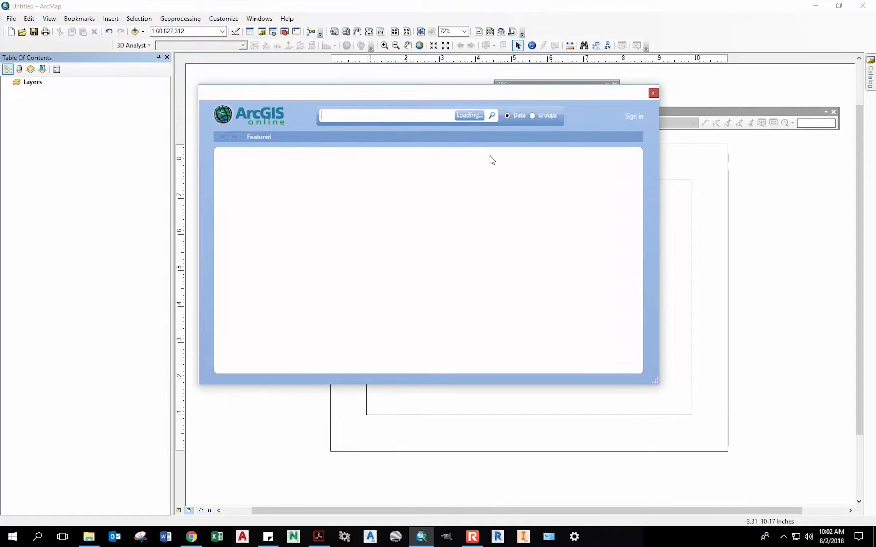
type("ottawa")
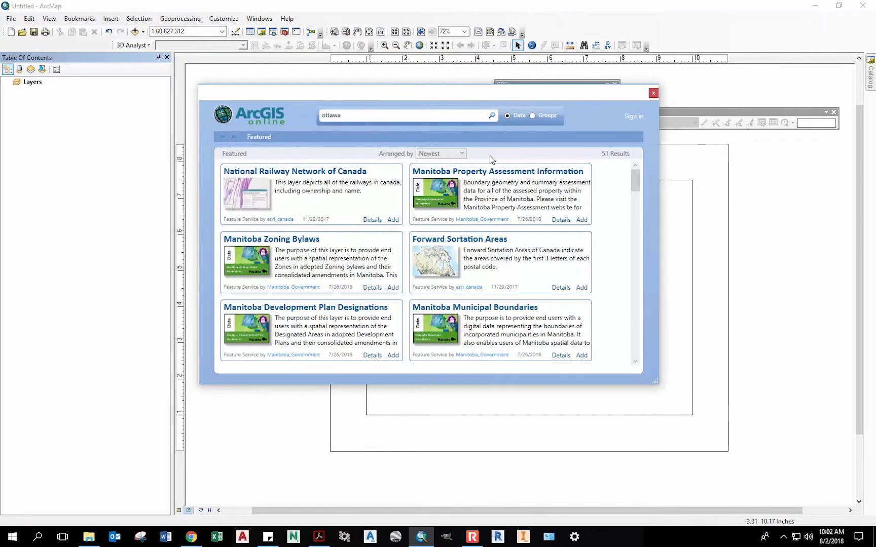
key("Return")
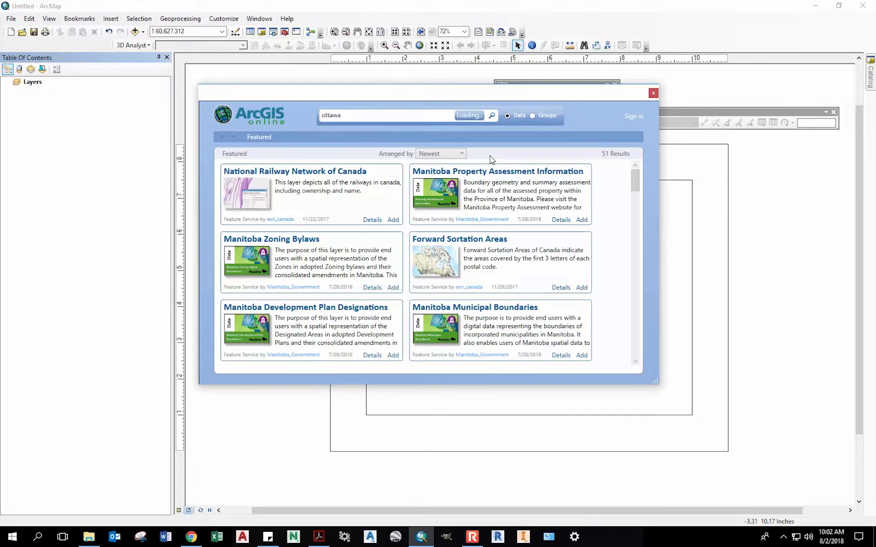
- Refine the search to 'ottawa 2017' and add City of Ottawa 2017 Imagery
left_click_drag(655, 380, 763, 458)
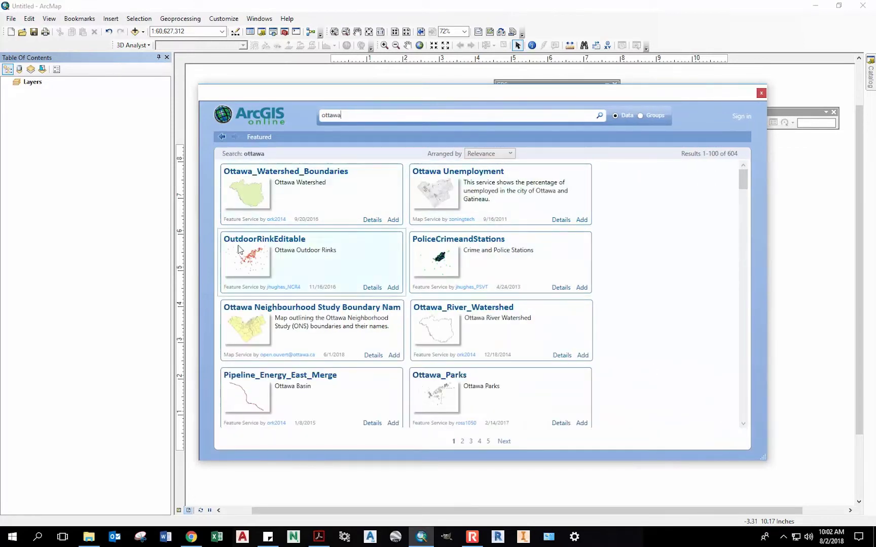
scroll(287, 390, "down", 3)
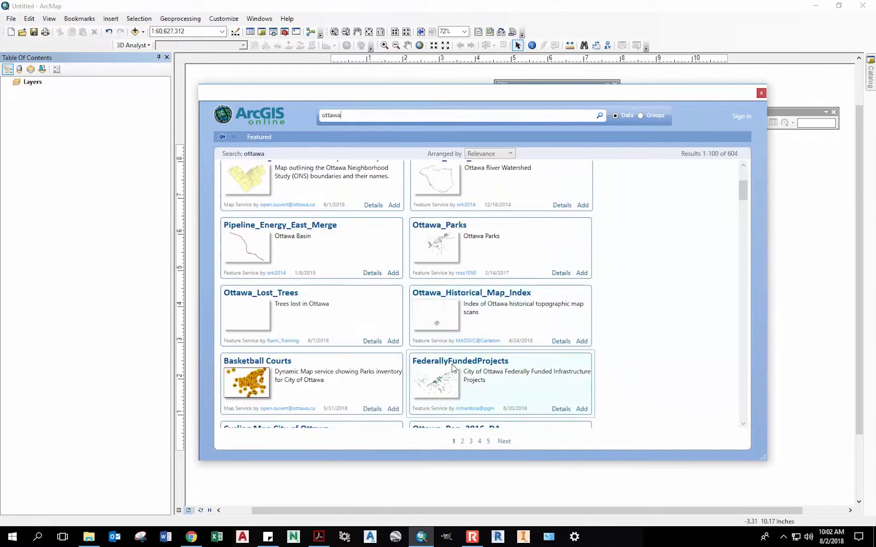
scroll(228, 324, "down", 2)
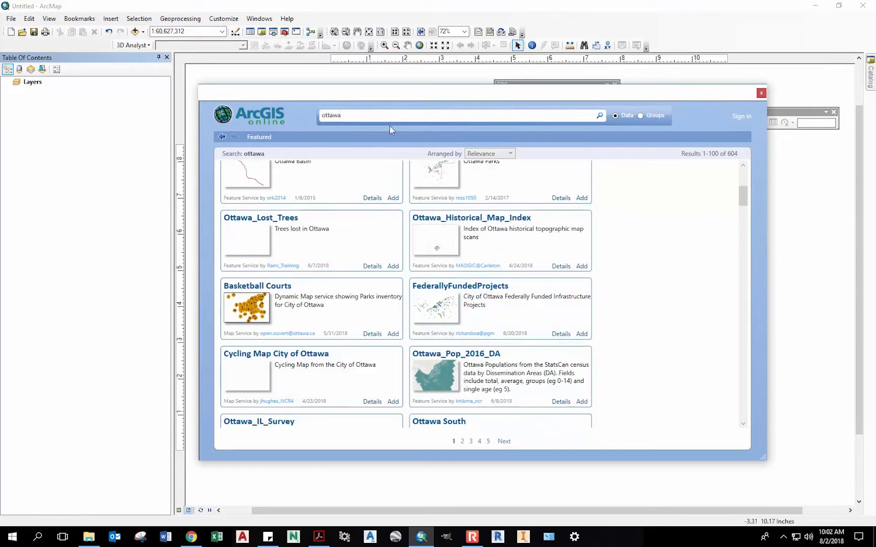
type("2017")
key("Return")
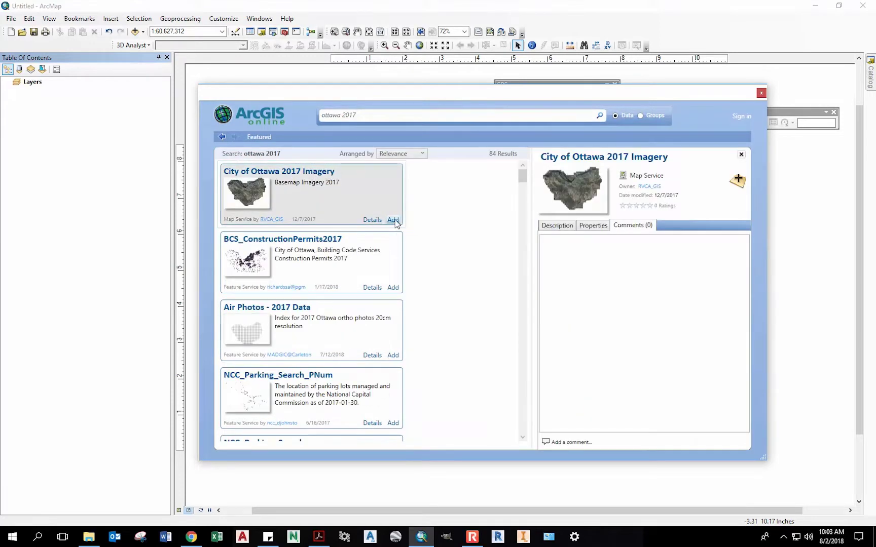
left_click(373, 220)
left_click(394, 220)
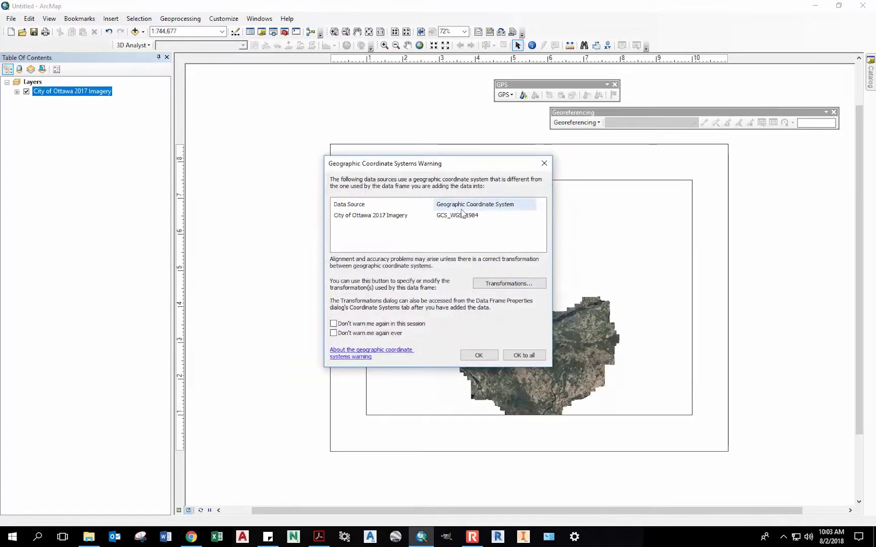
- Accept the geographic coordinate system warning and fit the layout page in view
left_click_drag(439, 164, 353, 112)
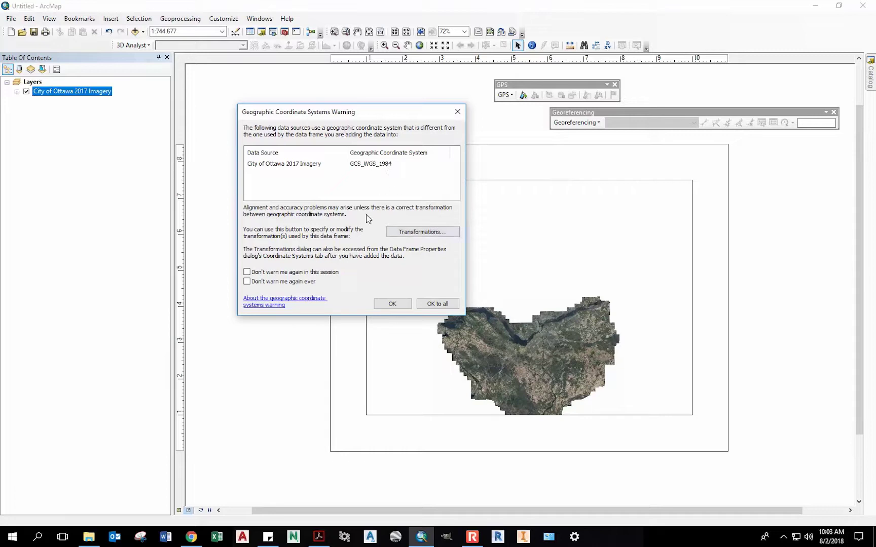
left_click(403, 308)
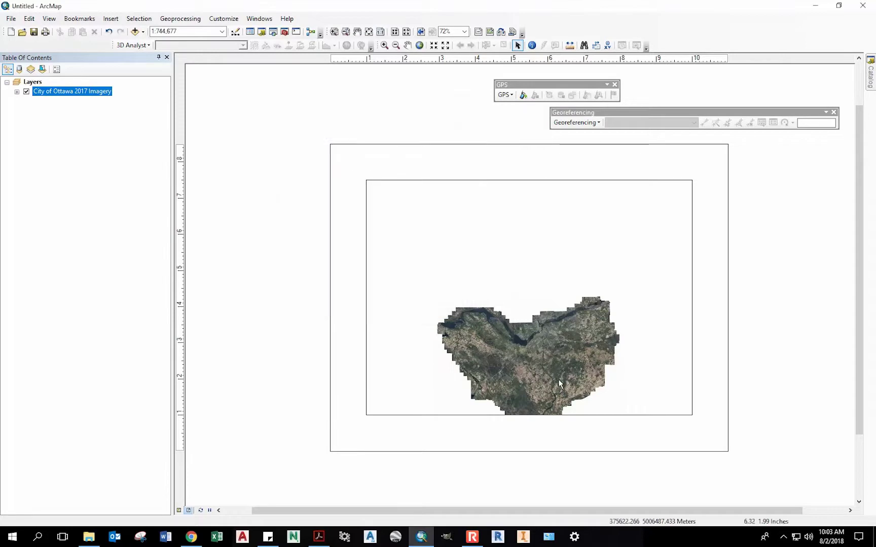
scroll(559, 380, "up", 1)
scroll(560, 331, "down", 3)
scroll(561, 331, "down", 1)
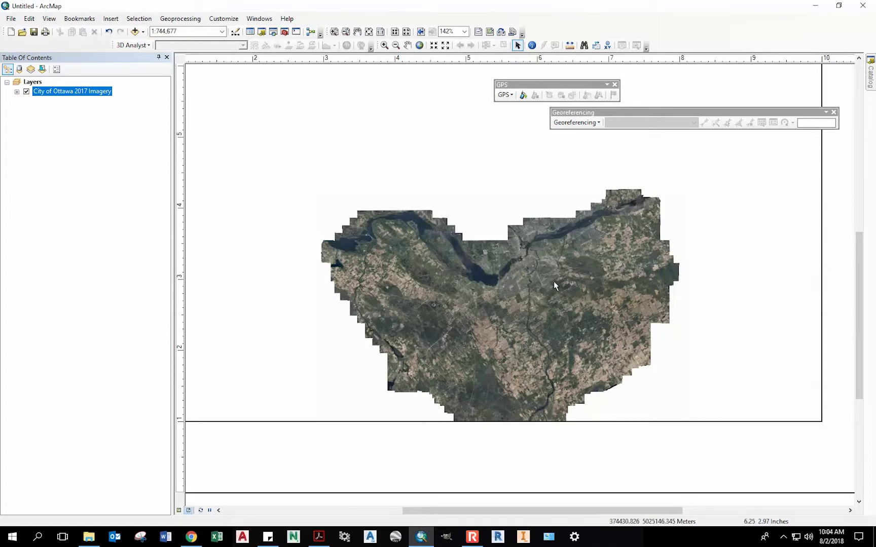
scroll(564, 287, "up", 1)
scroll(572, 295, "down", 3)
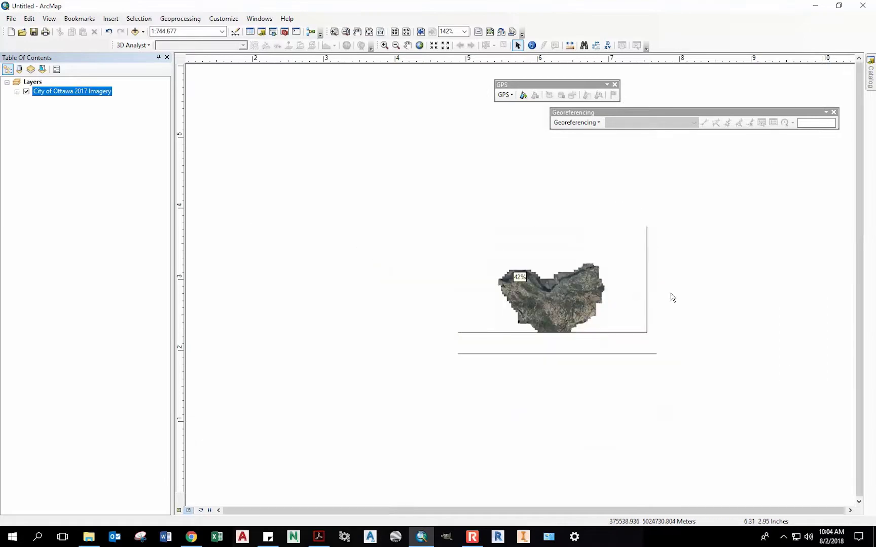
scroll(612, 227, "up", 1)
scroll(545, 190, "up", 1)
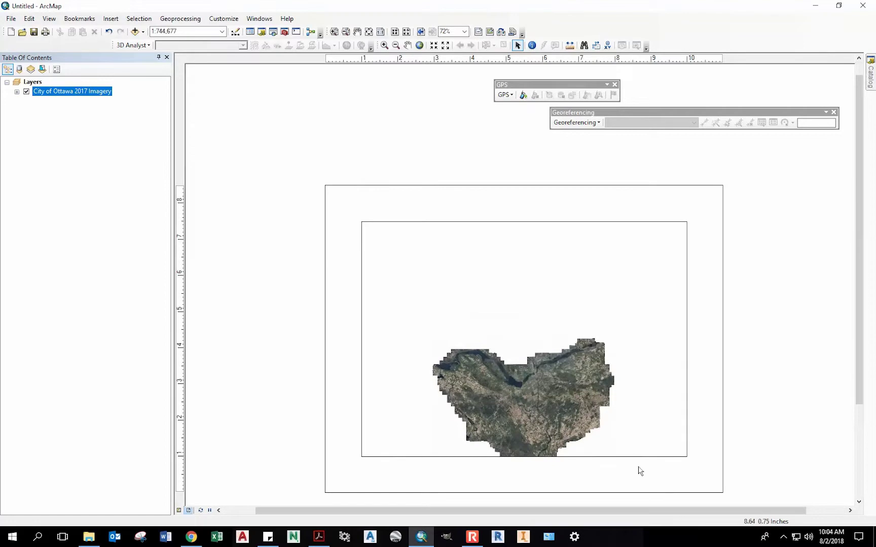
- Select the map's data frame on the layout page
left_click(655, 455)
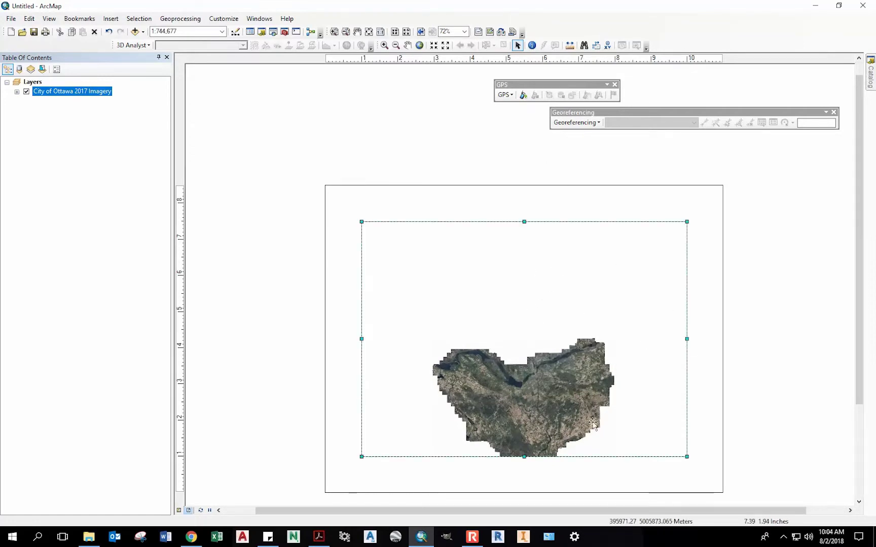
scroll(778, 432, "down", 1)
scroll(783, 416, "up", 1)
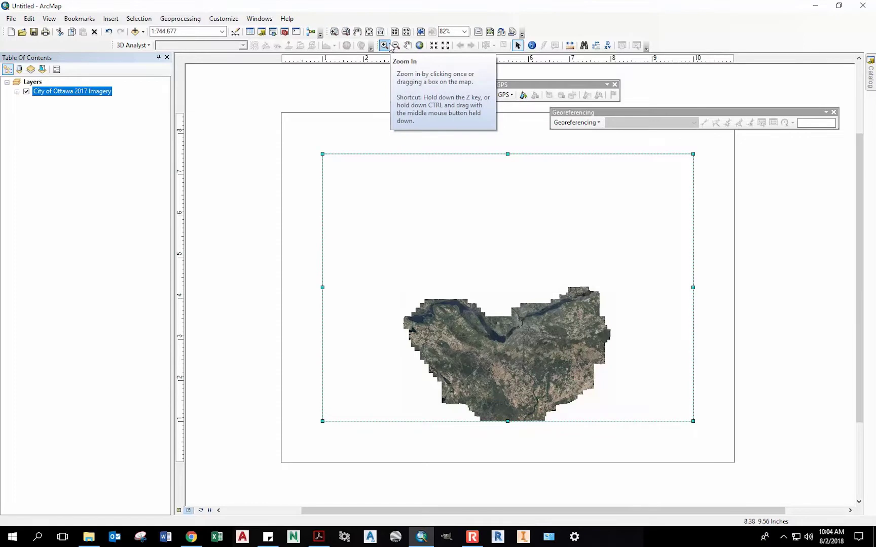
- Zoom from the city imagery through 1:10,000 down to one campus building at 1:600
left_click(390, 46)
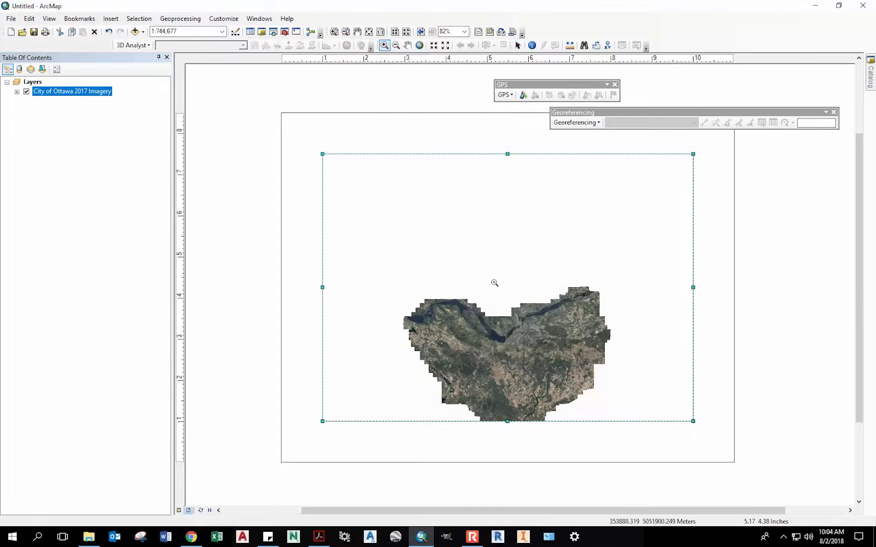
left_click(494, 283)
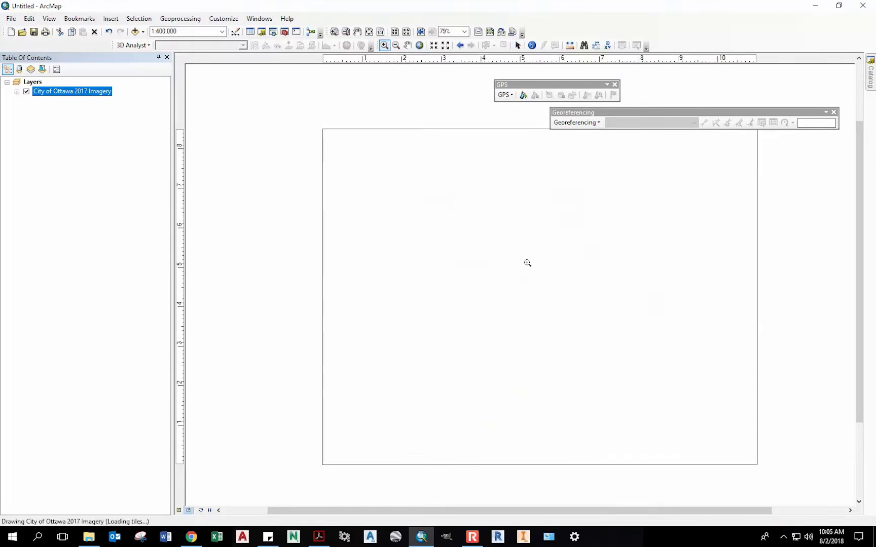
left_click(532, 268)
key("Escape")
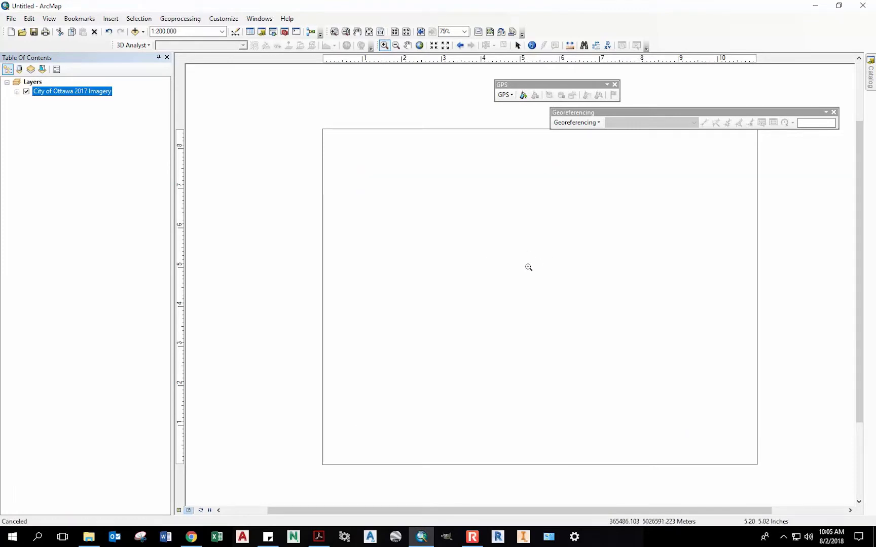
left_click(541, 265)
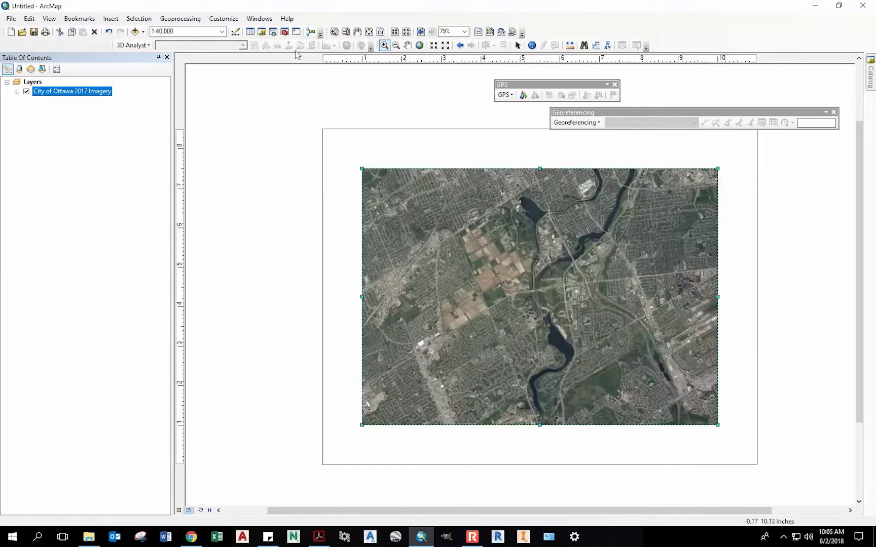
left_click(557, 241)
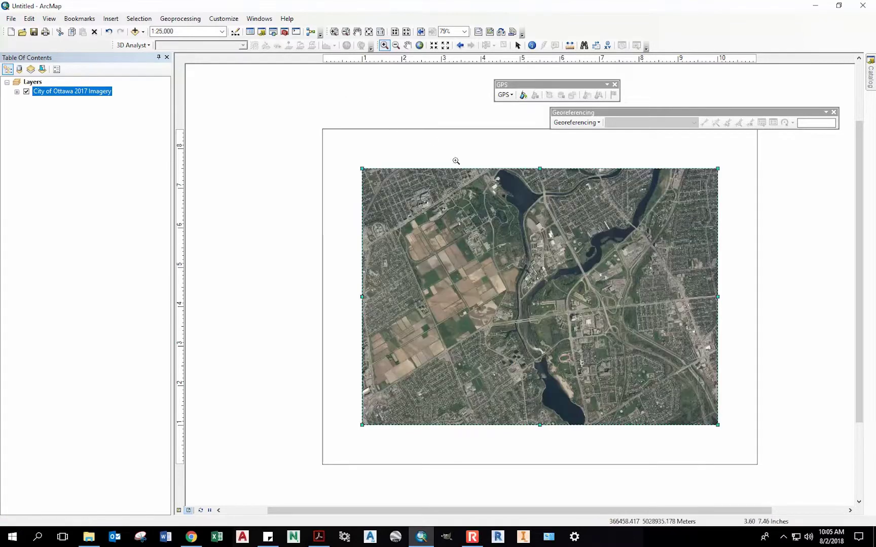
left_click(221, 31)
left_click(183, 53)
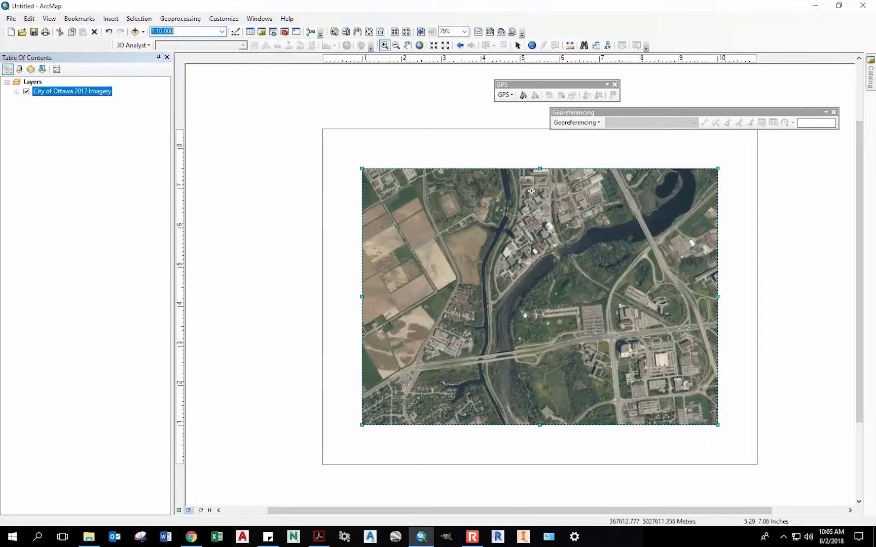
left_click(534, 201)
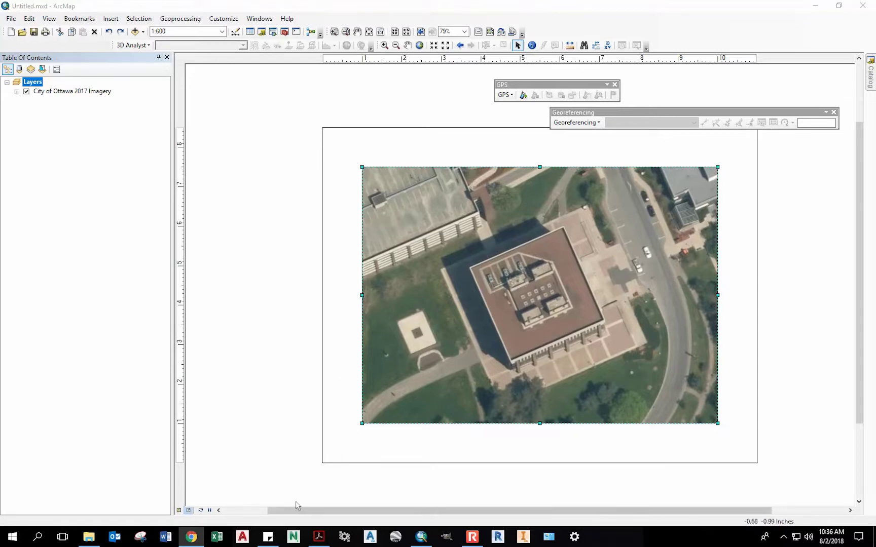
- Switch to Data View to show the imagery full-window and begin File > Export Map
left_click(179, 511)
left_click(189, 511)
left_click(180, 511)
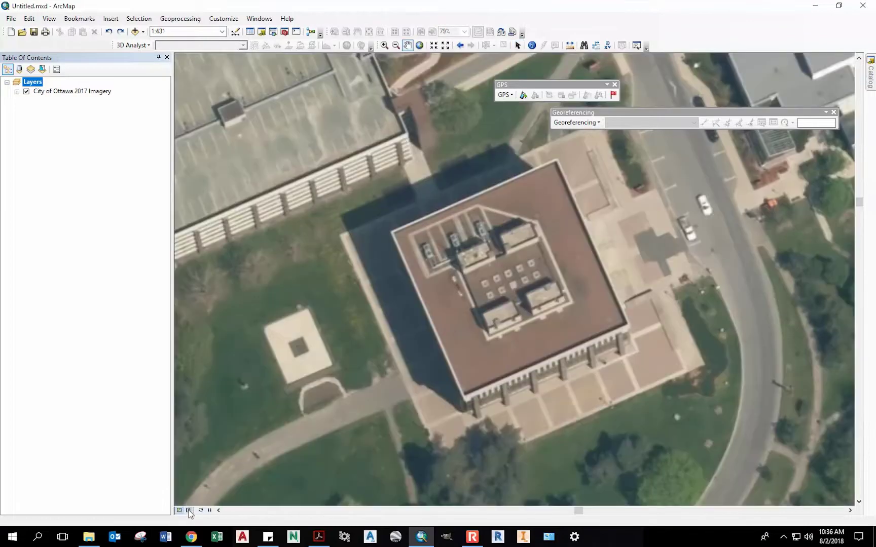
left_click(188, 511)
left_click(179, 511)
left_click(11, 19)
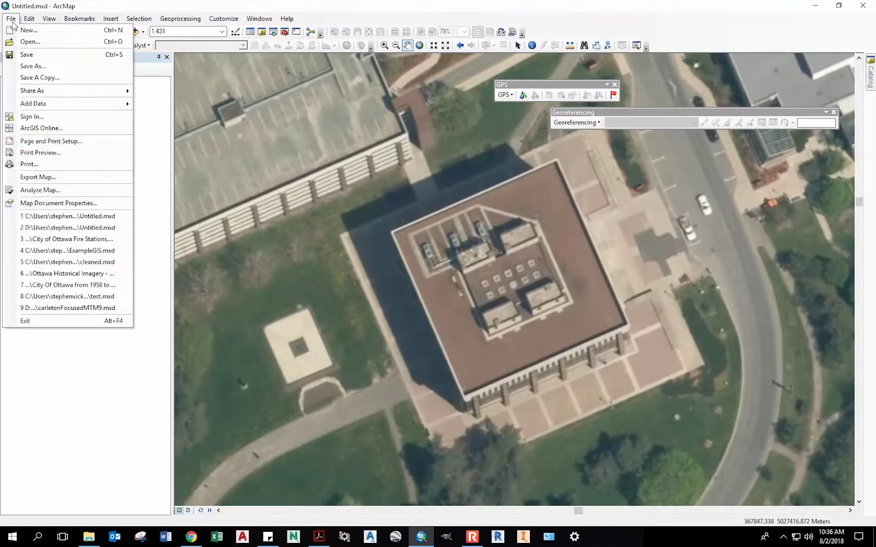
left_click(55, 178)
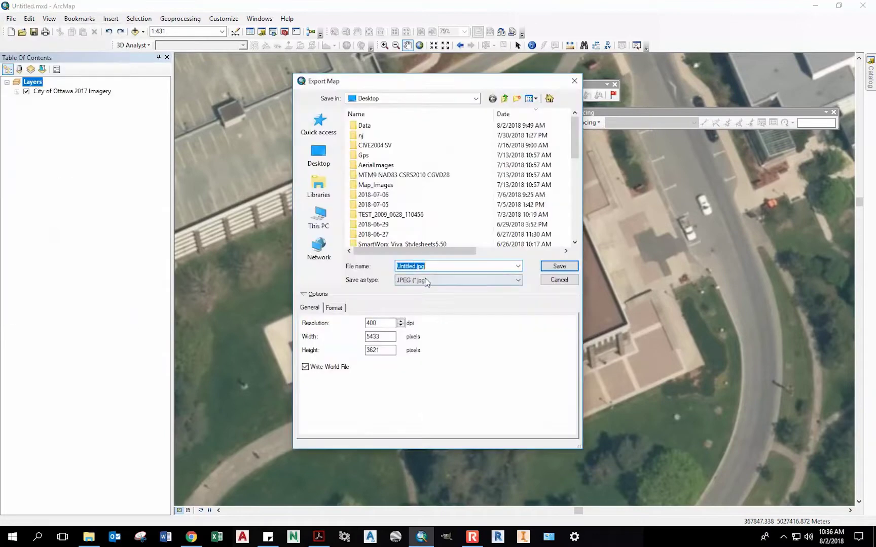
- Keep JPEG as the export format with Write World File left checked
left_click(428, 282)
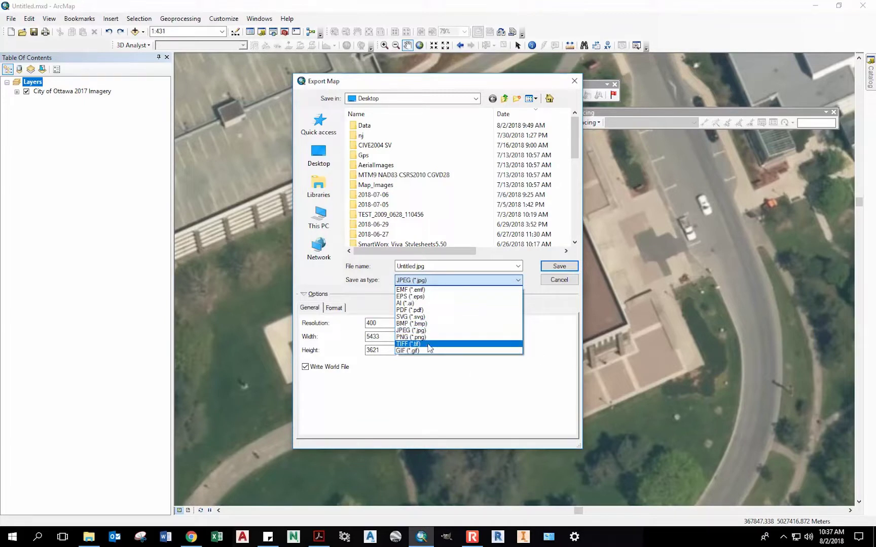
left_click(411, 281)
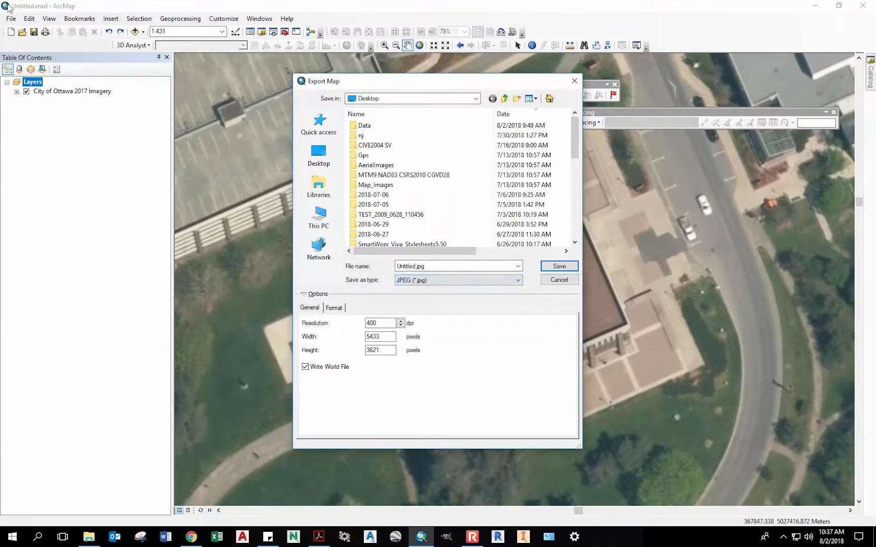
left_click(408, 282)
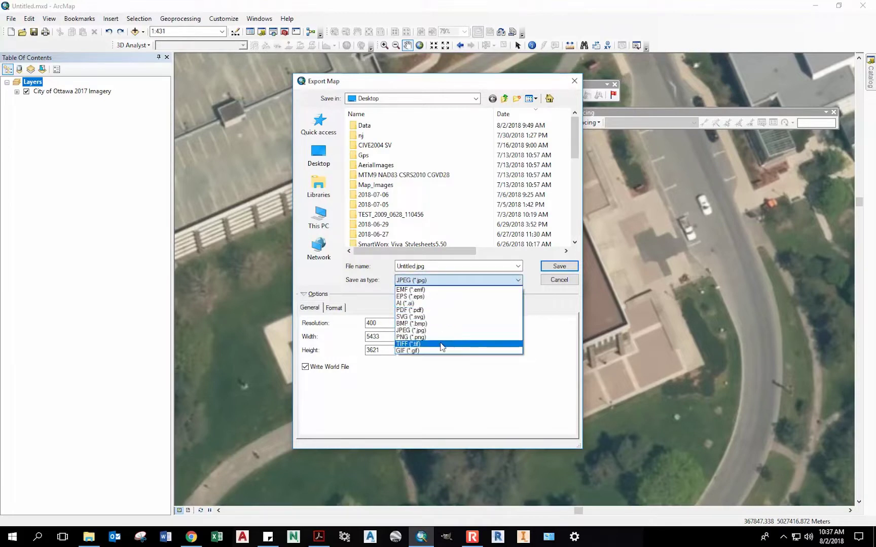
left_click(562, 355)
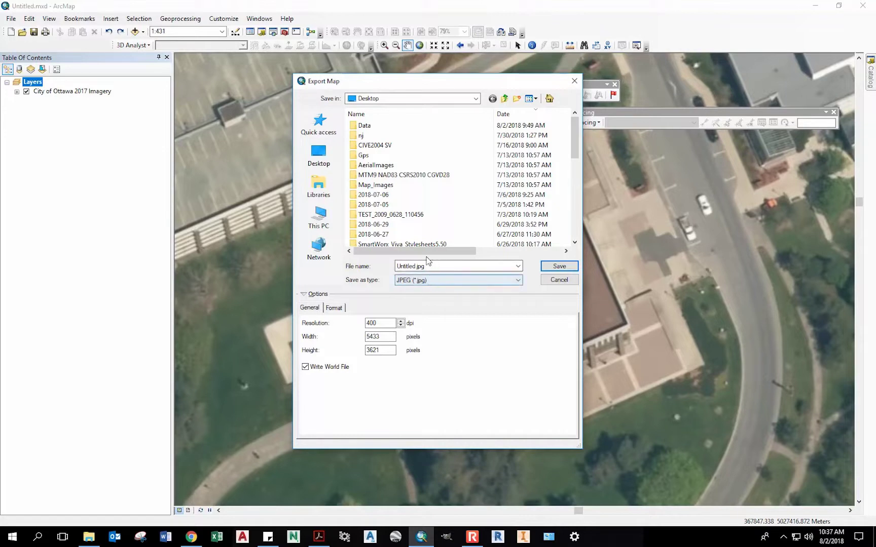
left_click(434, 284)
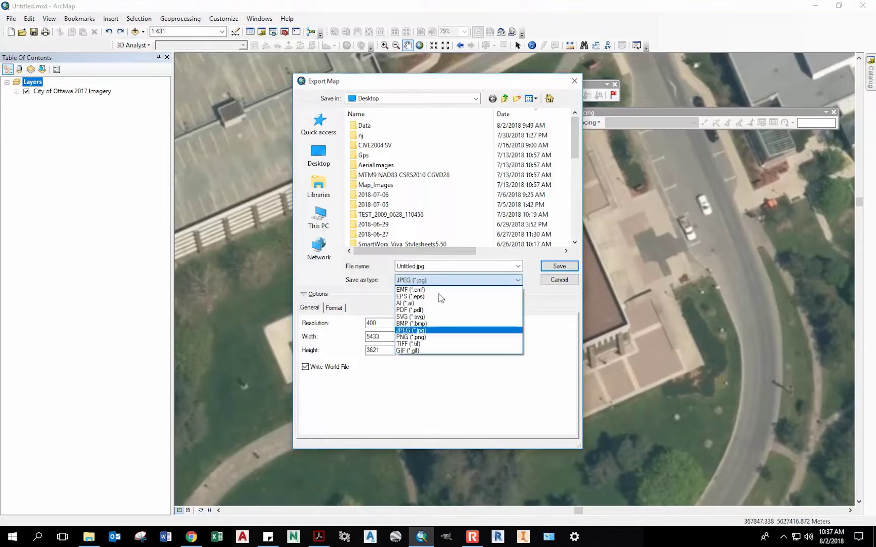
left_click(451, 331)
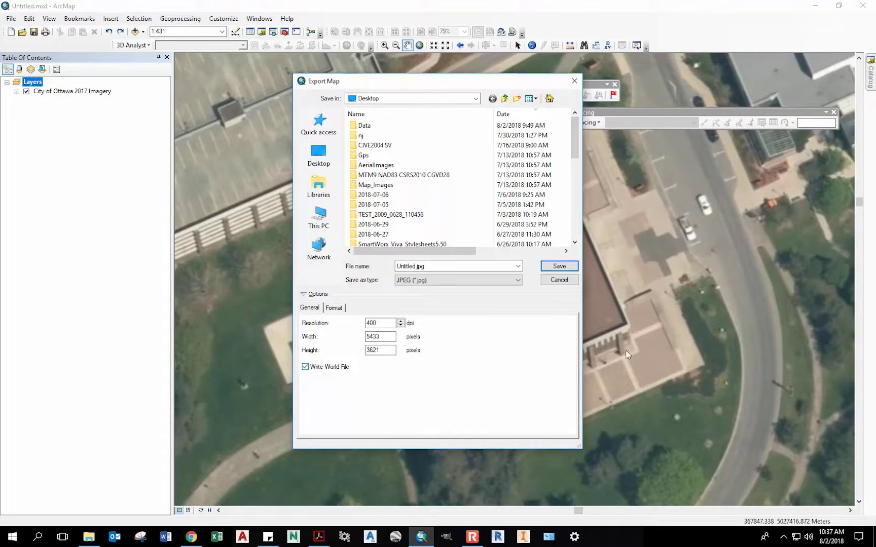
- Change the export resolution from 400 to 200 dpi and save Untitled.jpg to the Desktop
left_click(333, 308)
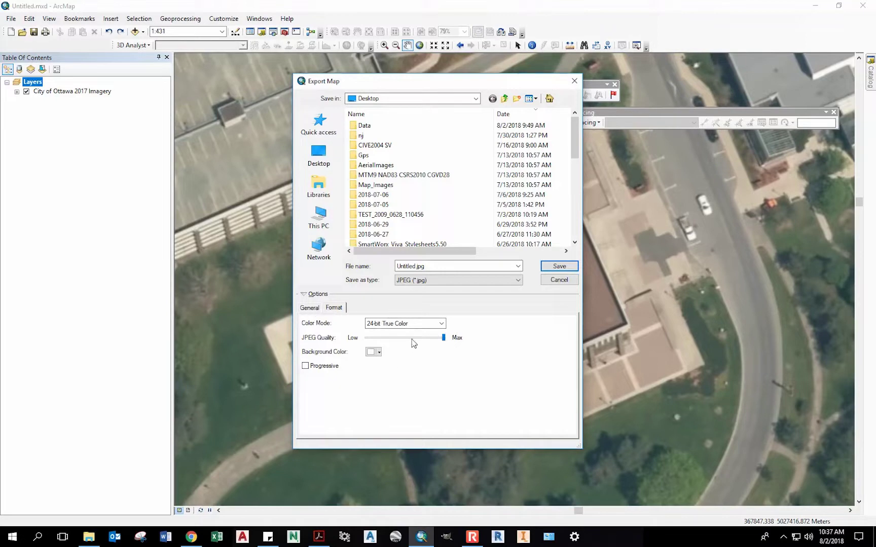
left_click(310, 308)
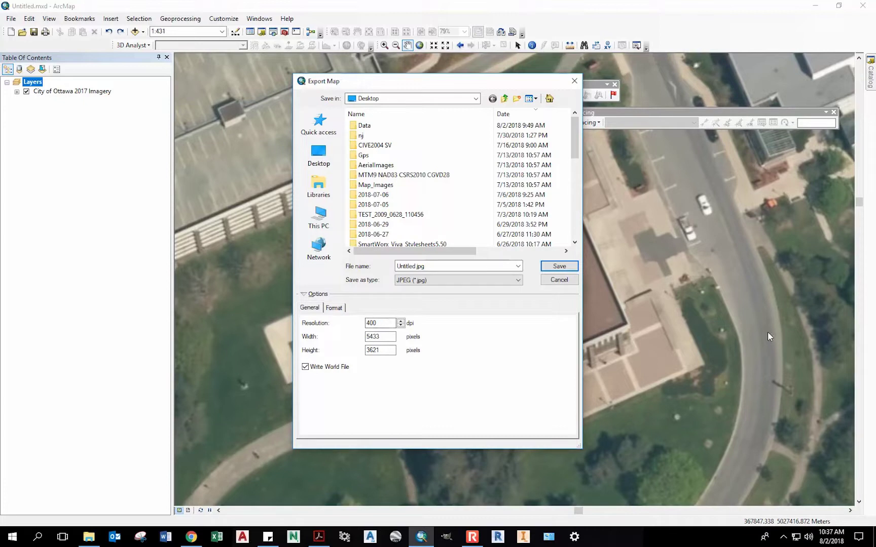
double_click(375, 323)
type("200")
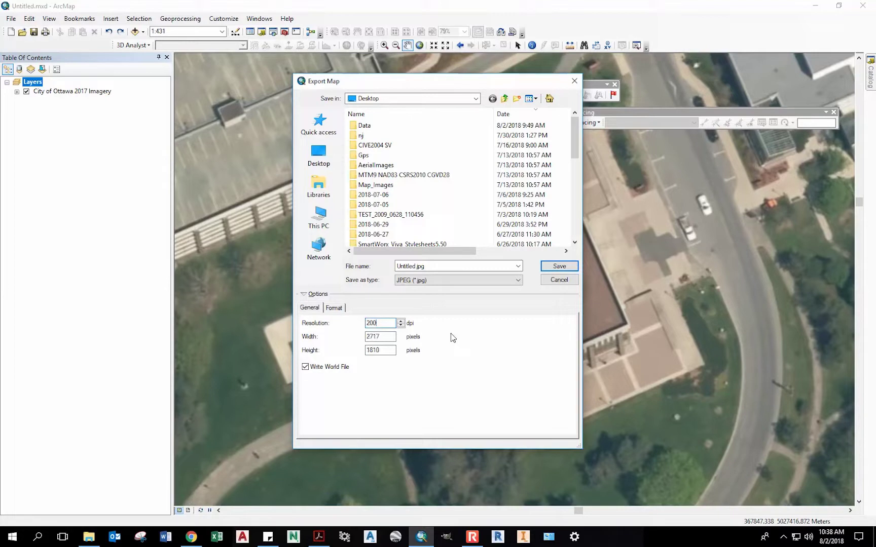
left_click(567, 265)
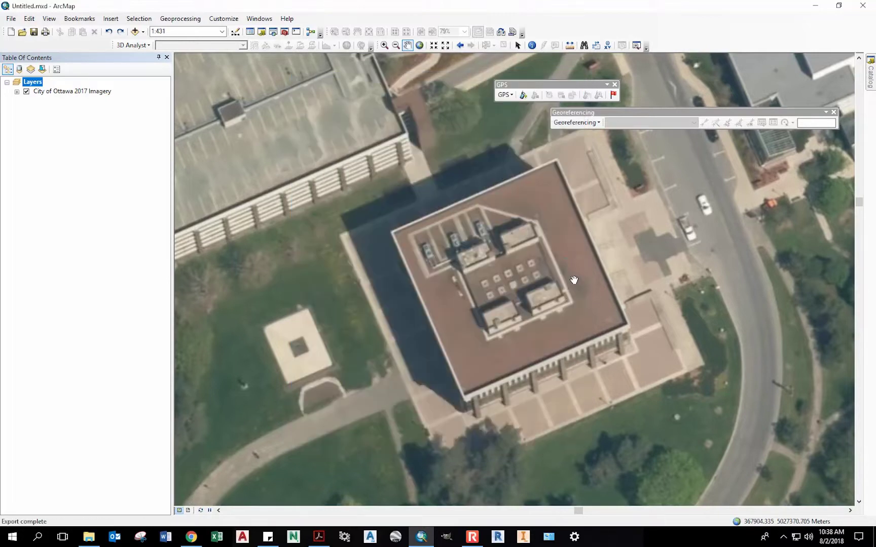
- Minimize ArcMap, inspect Untitled.jpg on the Desktop, and right-click Untitled.jgw
left_click(815, 6)
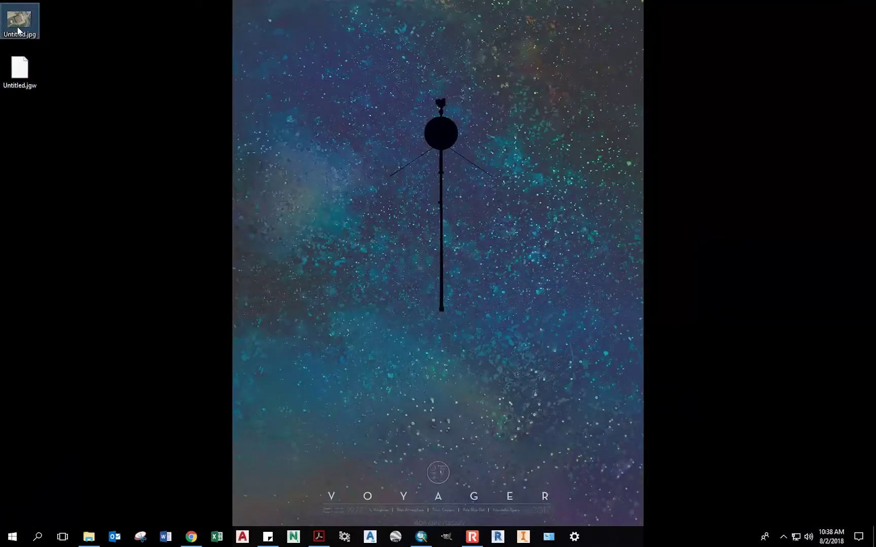
mouse_move(18, 31)
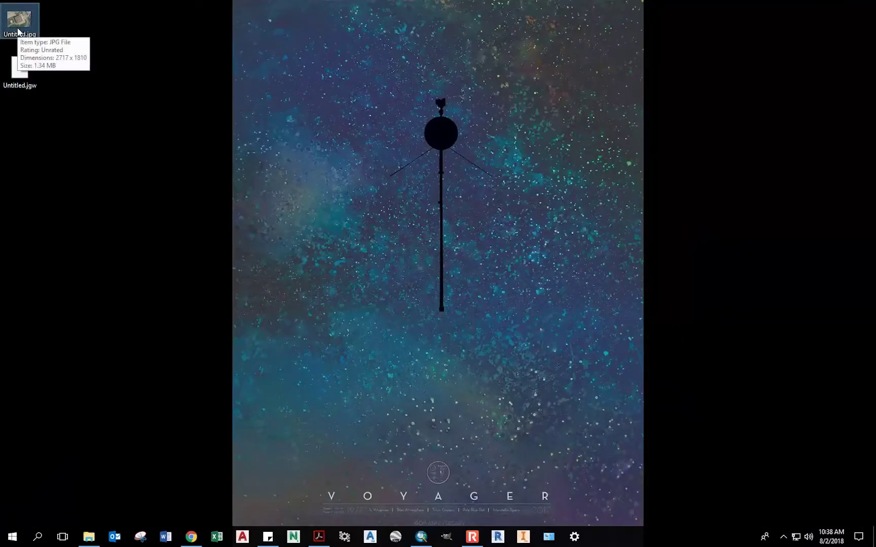
left_click(20, 70)
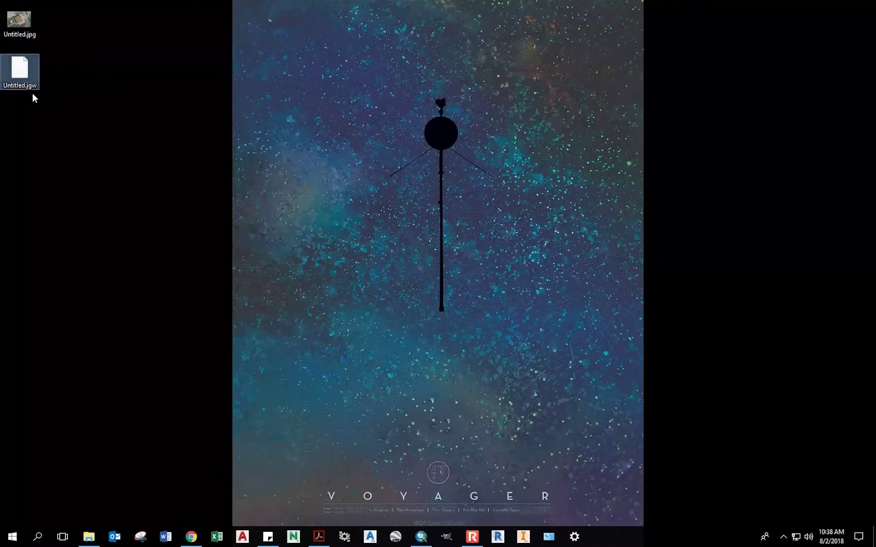
mouse_move(32, 87)
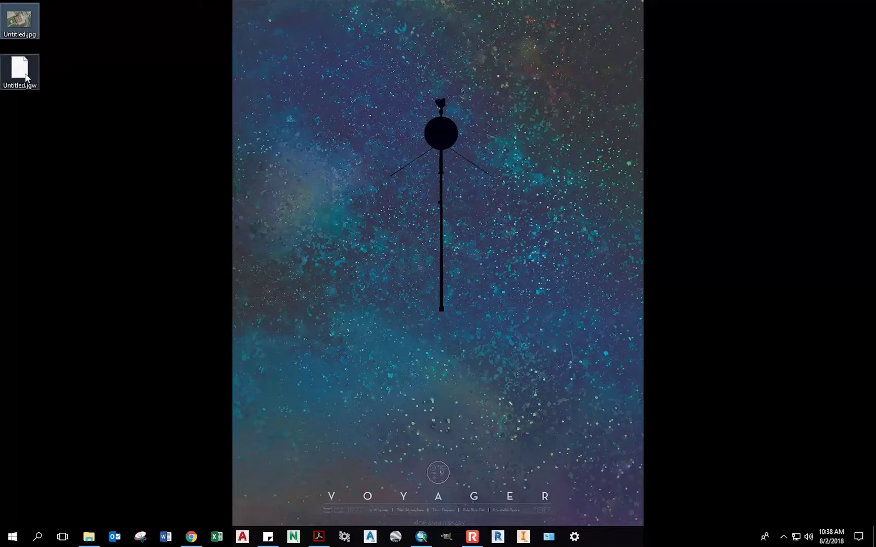
- View Untitled.jgw's six world-file lines in Notepad and select all the text
right_click(27, 73)
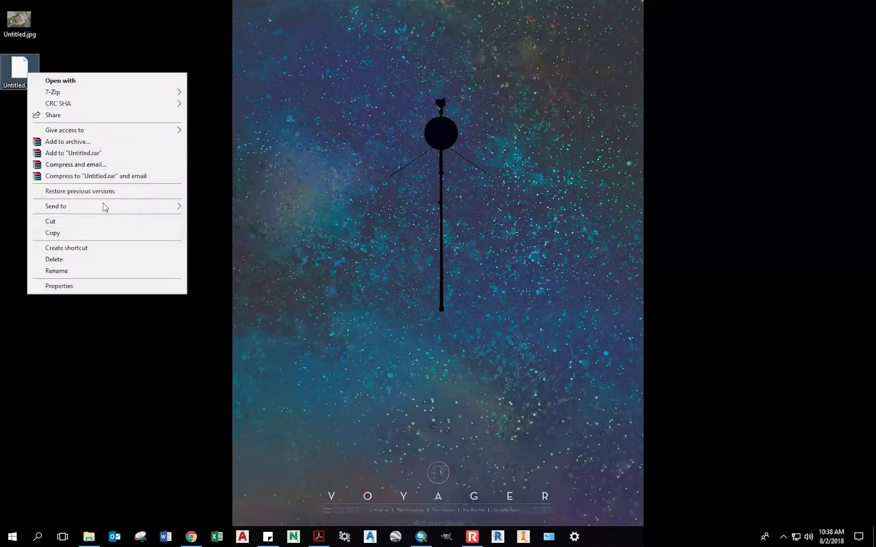
left_click(84, 81)
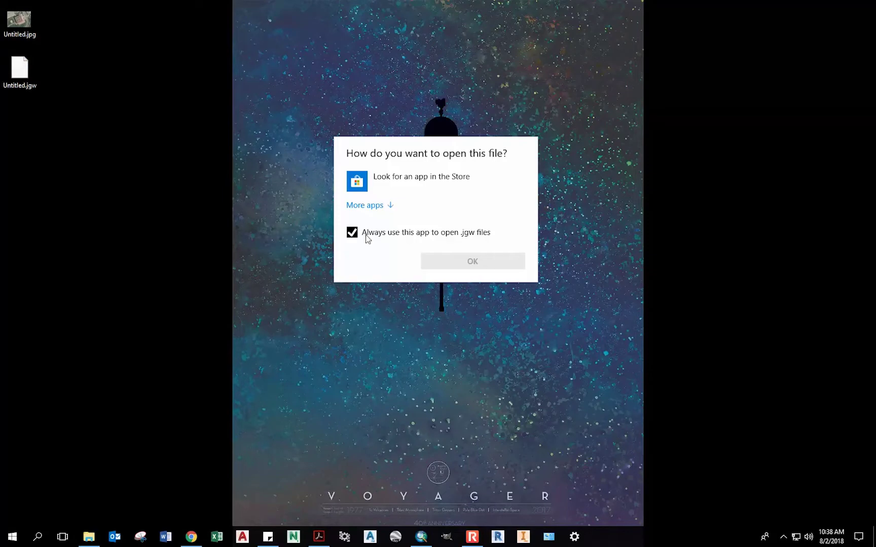
left_click(367, 236)
left_click(374, 210)
double_click(390, 309)
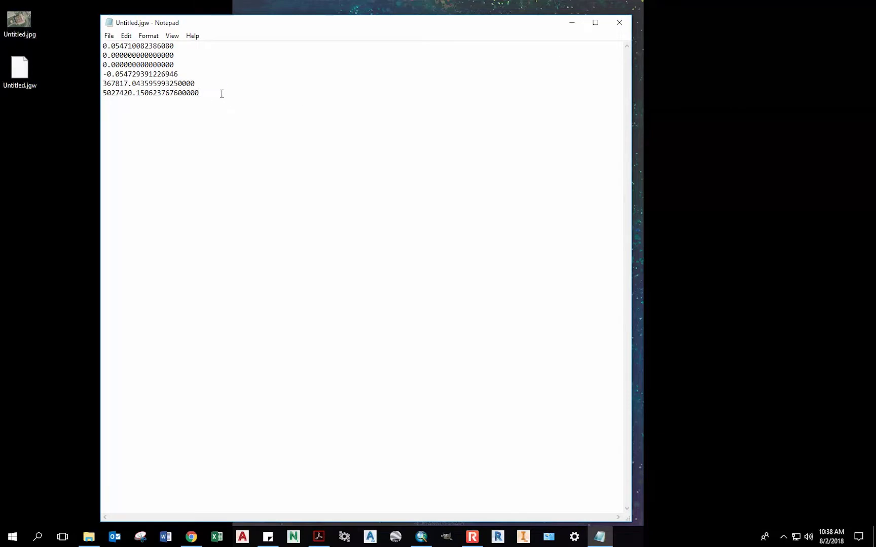
key("ctrl+a")
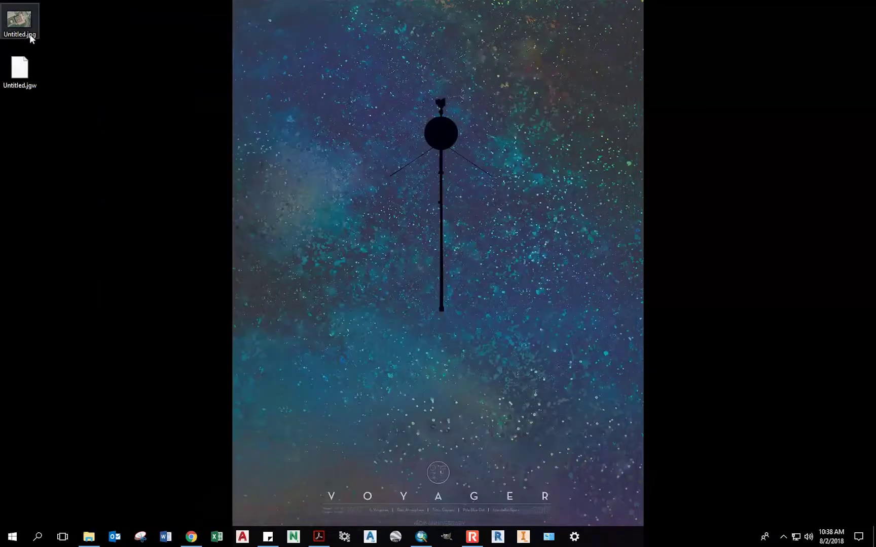
- View the exported Untitled.jpg campus image in Photos, then select both Untitled files on the desktop
double_click(20, 23)
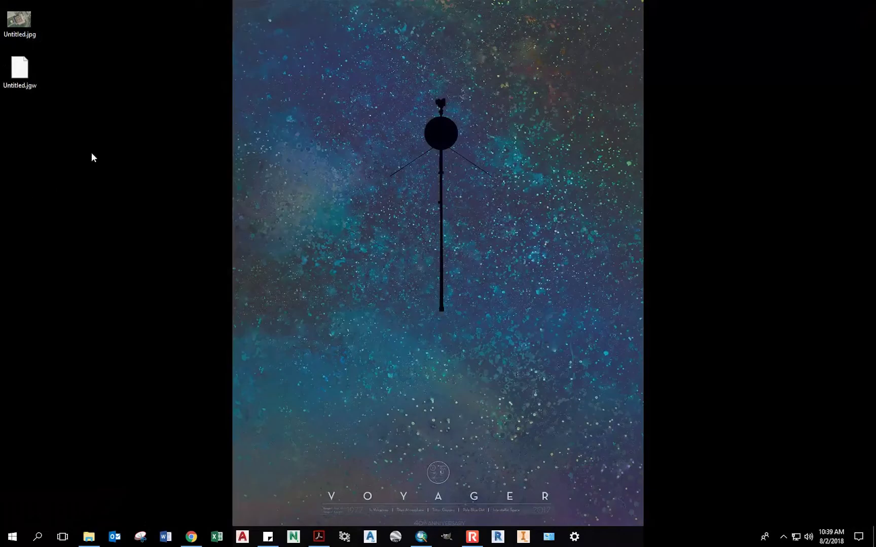
left_click_drag(92, 155, 1, 1)
- Copy Untitled.jpg and Untitled.jgw and browse to the USB drive's Data folder
right_click(23, 19)
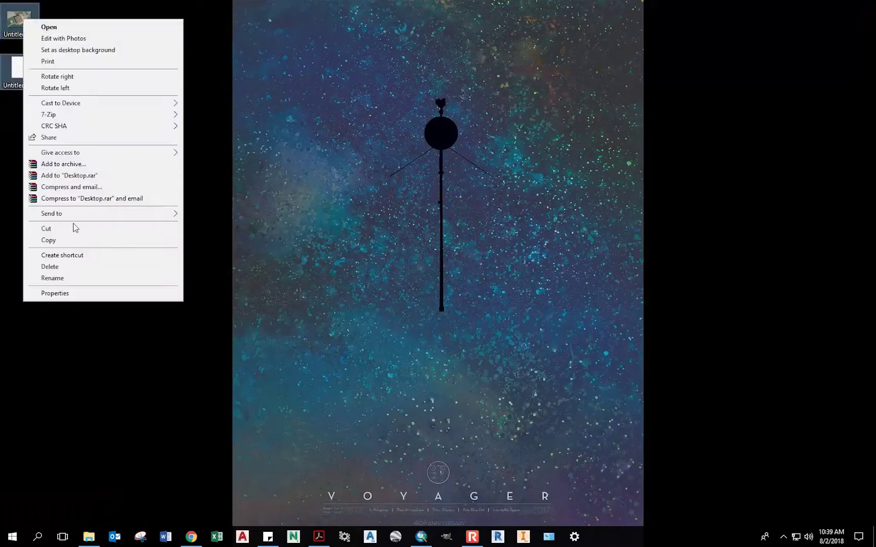
left_click(48, 240)
left_click(89, 537)
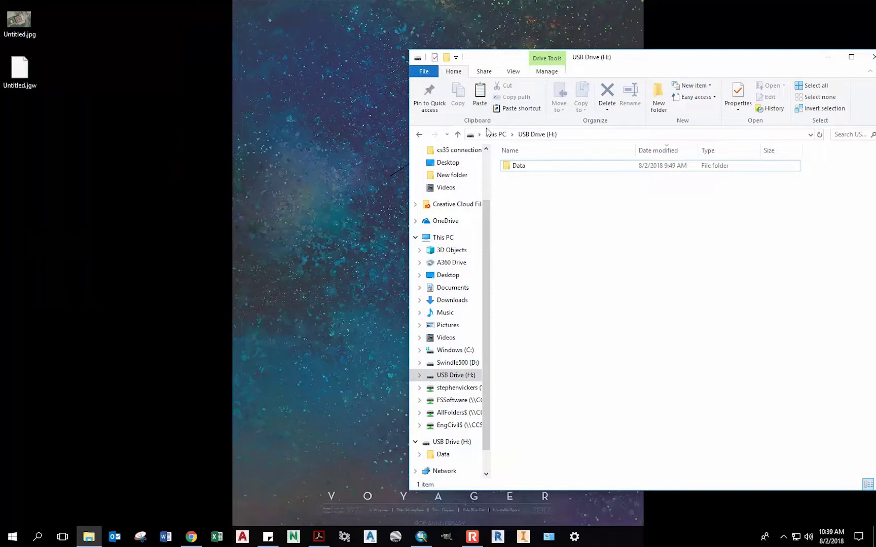
left_click(549, 171)
left_click(639, 202)
left_click(528, 165)
double_click(528, 166)
- Paste both files into Data\Map_Images, then go back to ArcMap
left_click(544, 189)
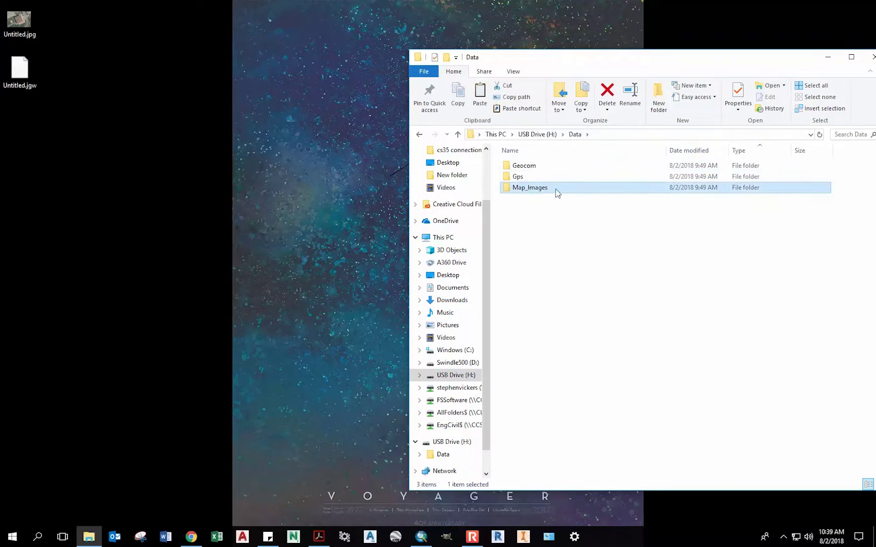
double_click(529, 188)
right_click(543, 191)
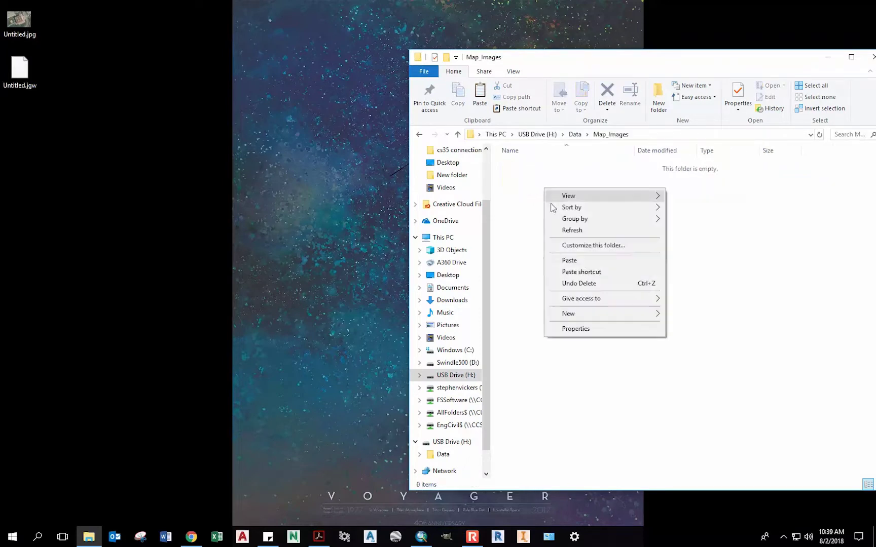
left_click(584, 259)
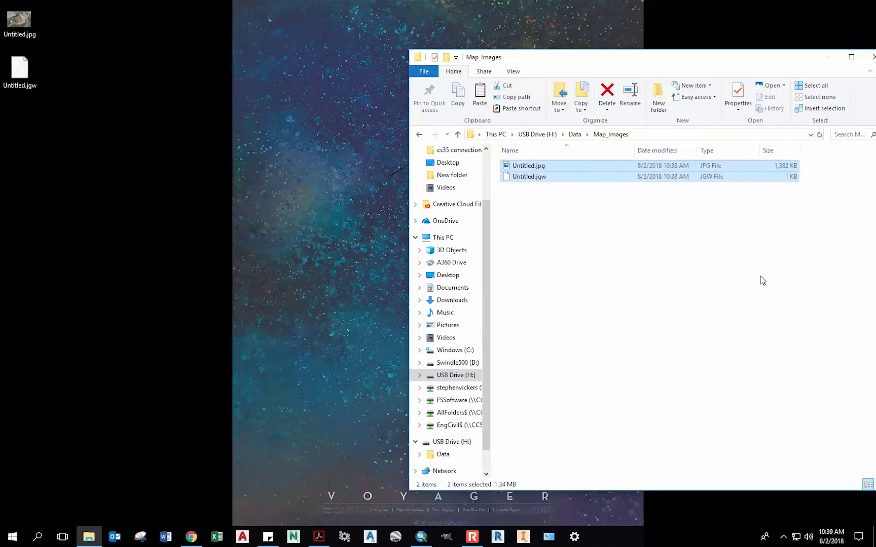
left_click(627, 198)
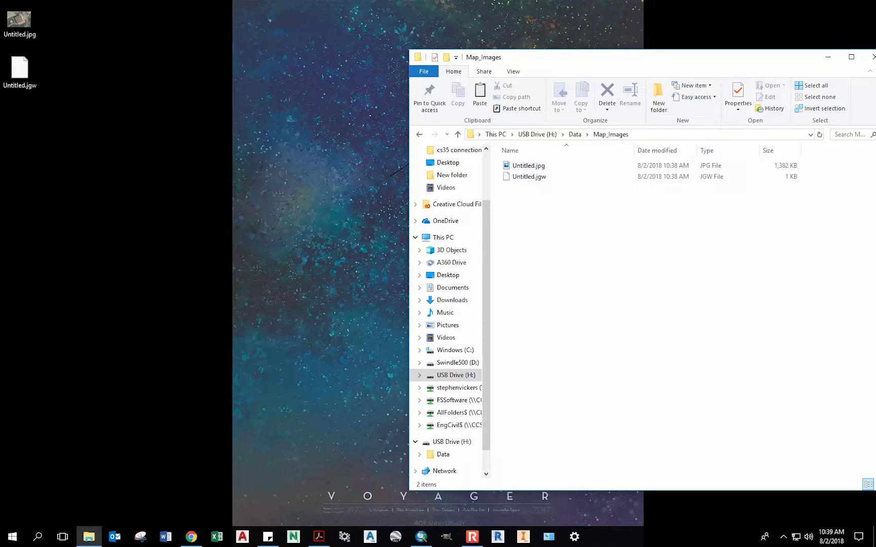
left_click_drag(652, 61, 510, 37)
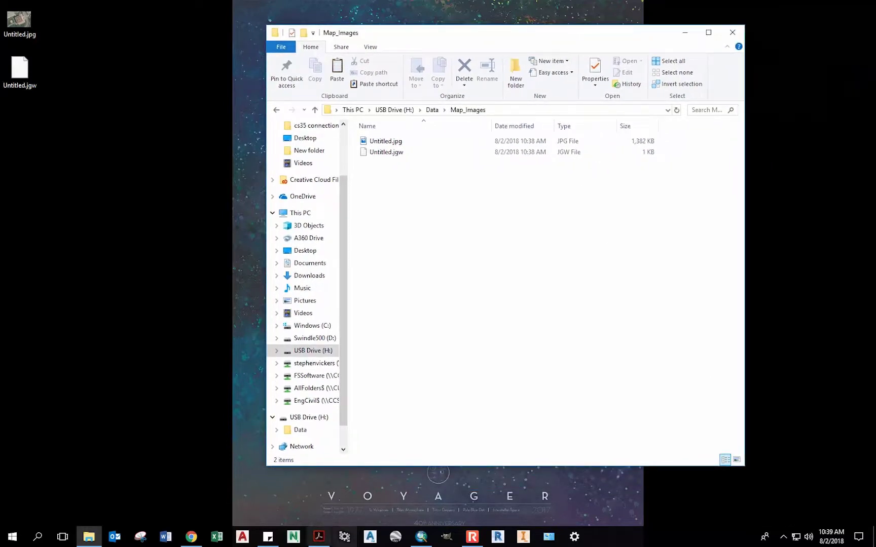
left_click(421, 537)
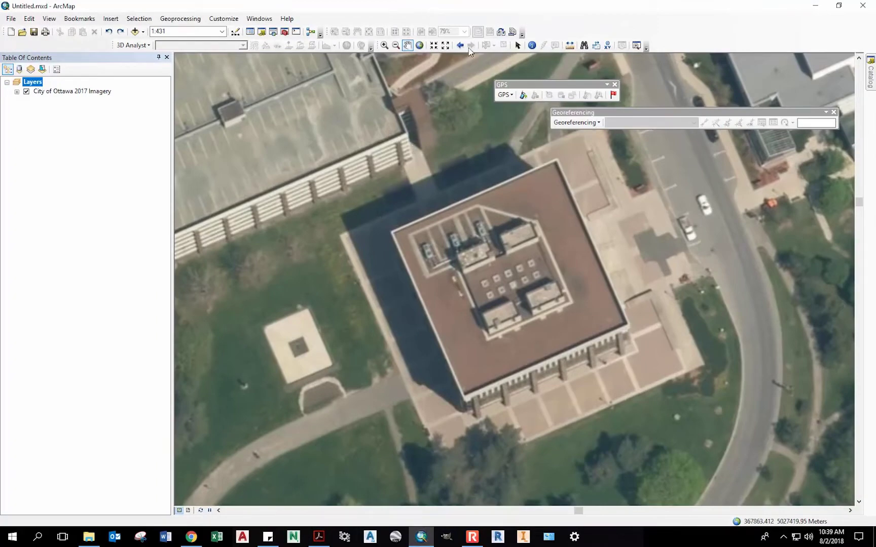
- Open carletonFocusedMTM9.mxd and collapse the Basemap group's sublayers
left_click(14, 21)
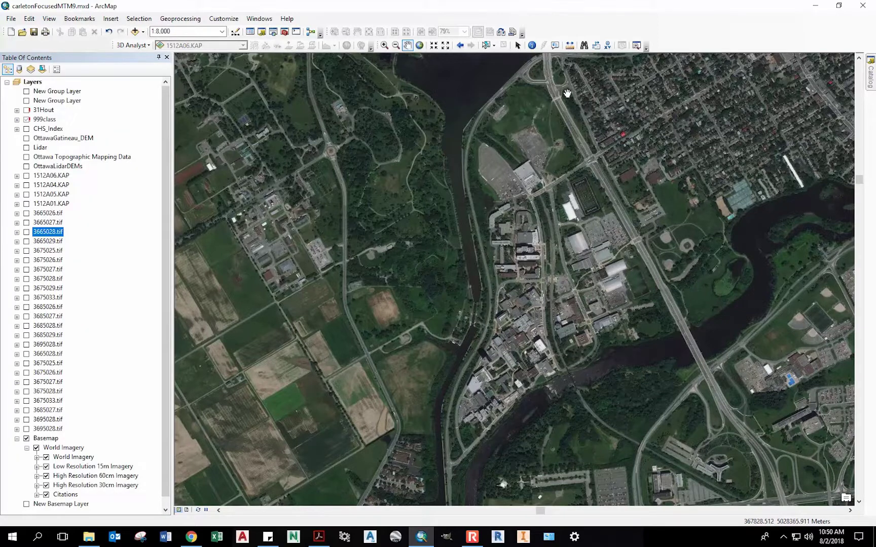
left_click_drag(564, 94, 534, 107)
left_click(17, 439)
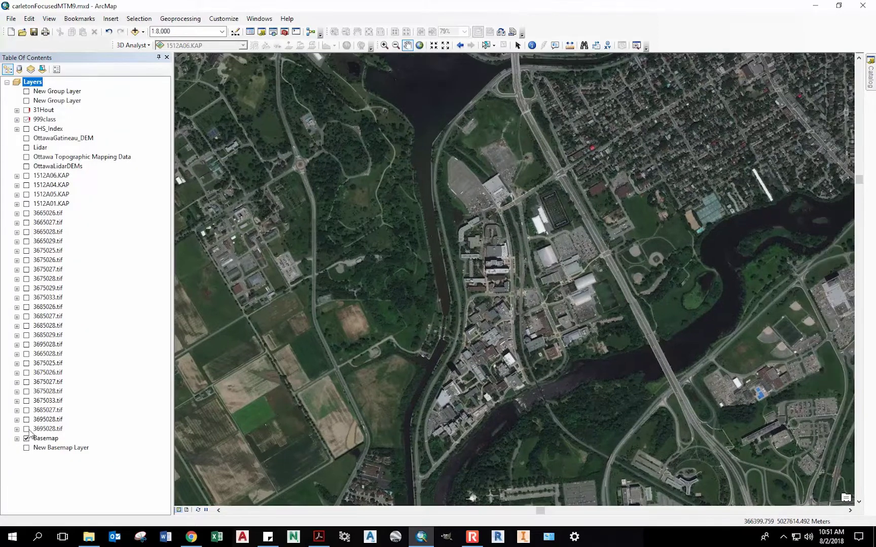
- Preview the 3675026.tif historical air photo over campus, then hide it again
left_click(45, 261)
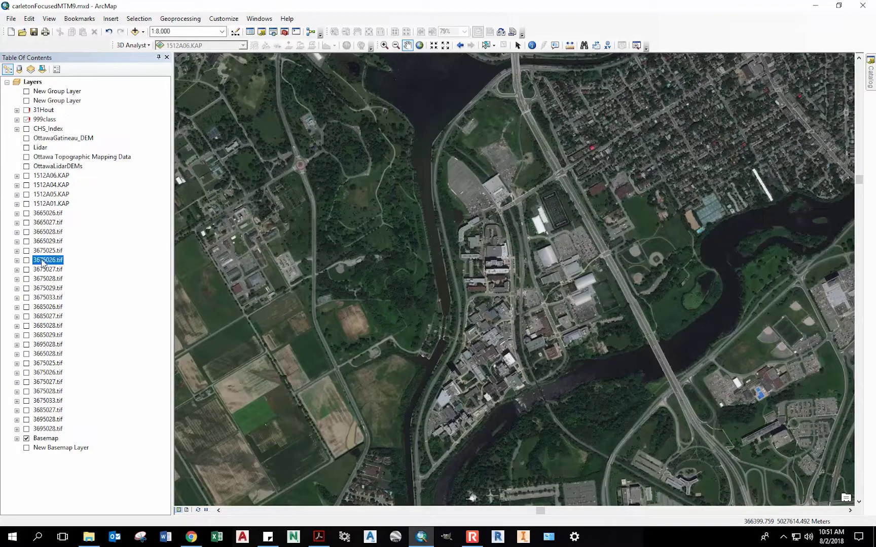
left_click(26, 260)
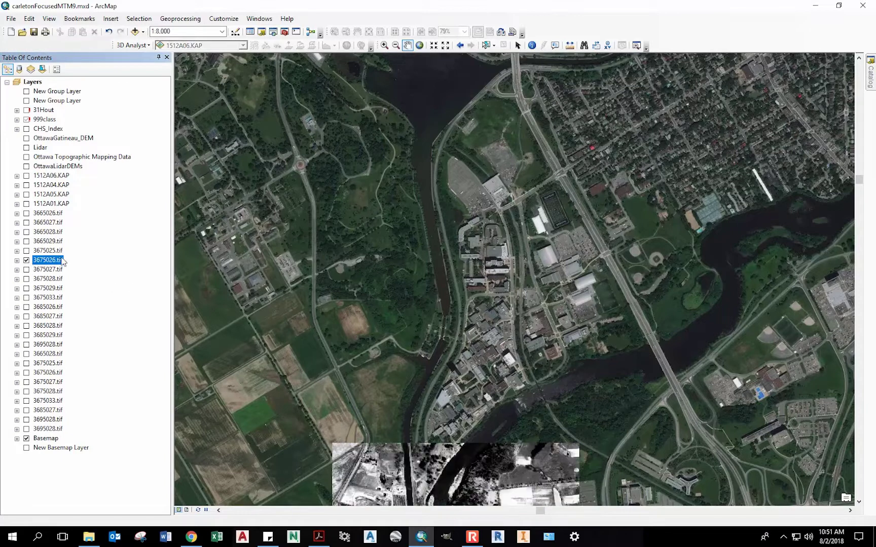
left_click_drag(503, 474, 529, 259)
scroll(456, 266, "up", 1)
scroll(455, 266, "up", 1)
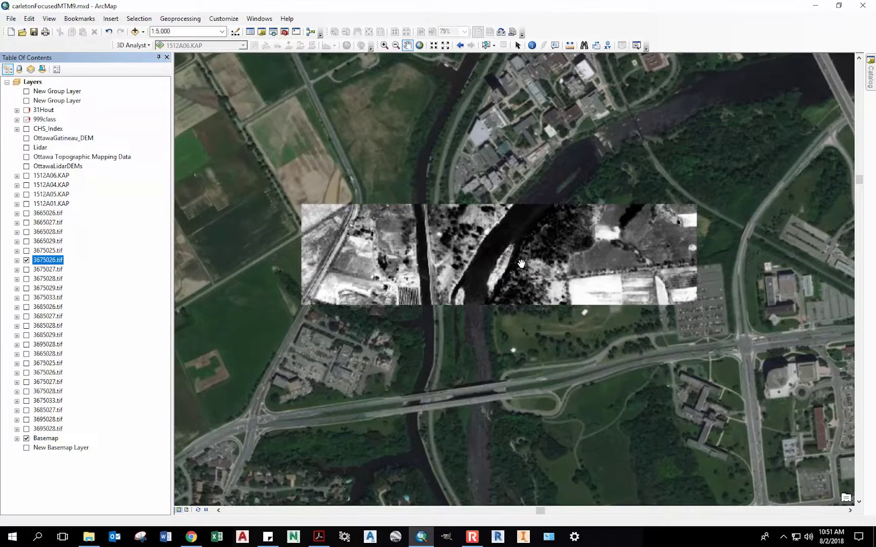
left_click_drag(512, 260, 470, 256)
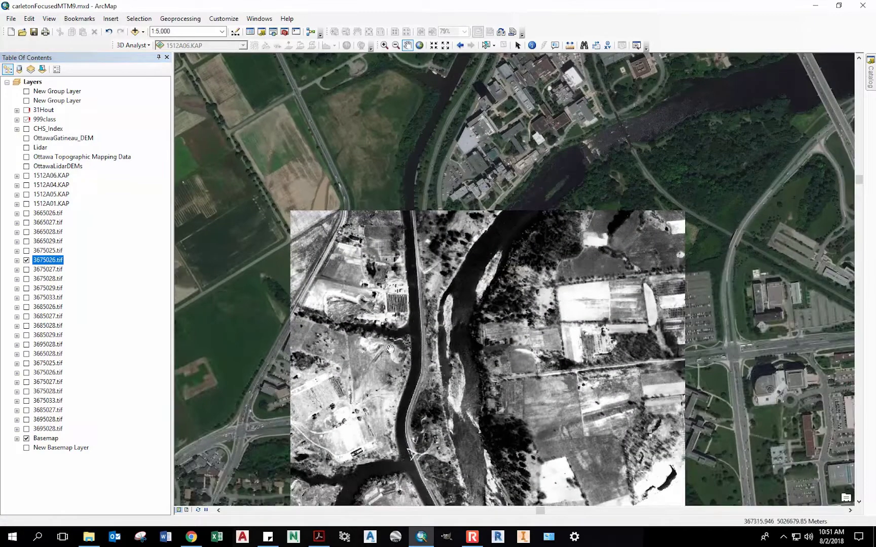
left_click(27, 260)
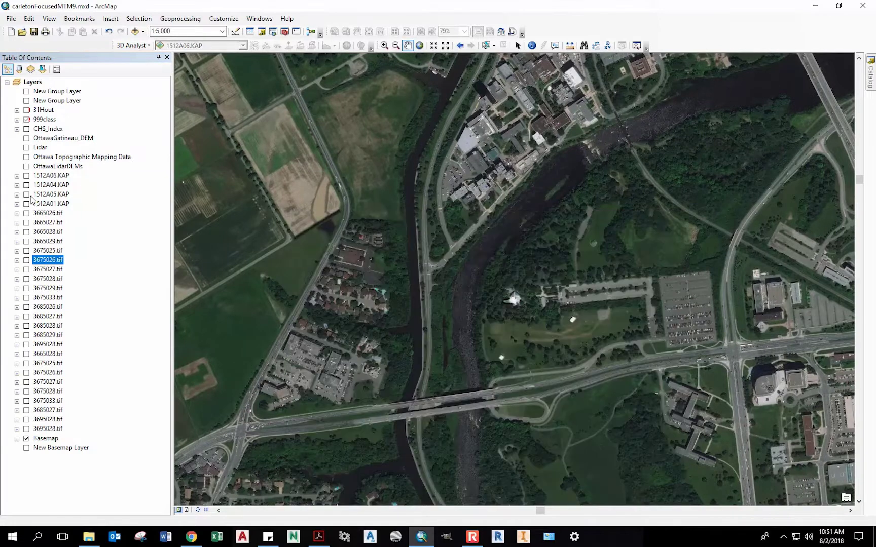
- Show the 1512A05.KAP layer and frame the Hartwell Locks chart at 1:2,000
left_click(26, 195)
left_click_drag(574, 141, 615, 339)
scroll(531, 163, "down", 3)
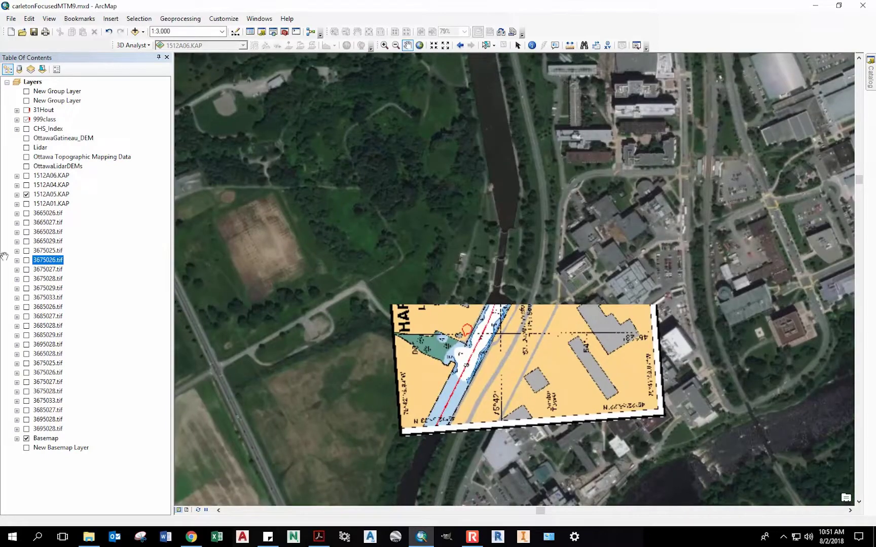
left_click(31, 196)
scroll(528, 297, "down", 1)
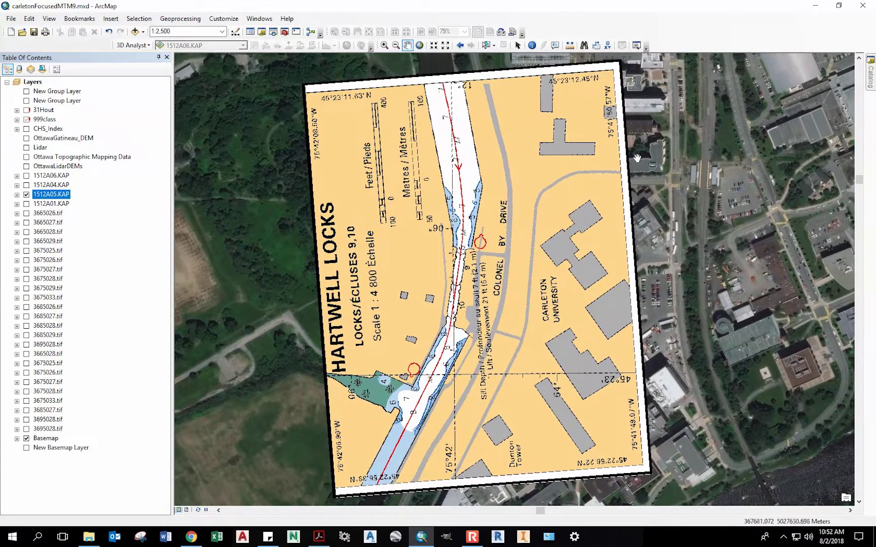
left_click_drag(560, 174, 535, 209)
left_click_drag(532, 256, 537, 189)
scroll(537, 190, "up", 1)
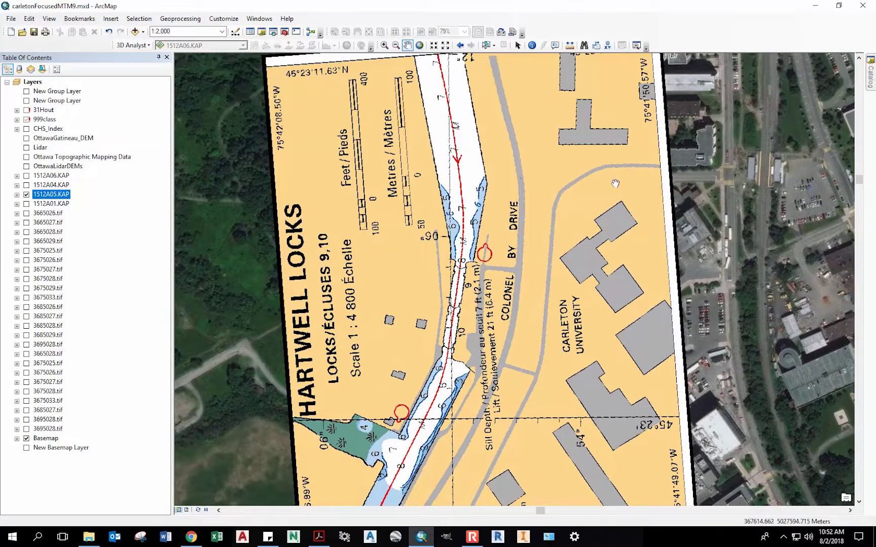
left_click_drag(615, 184, 635, 297)
- Export the map to the Desktop as carletonFocusedMTM9.jpg, 200 dpi, with a world file
left_click(2, 16)
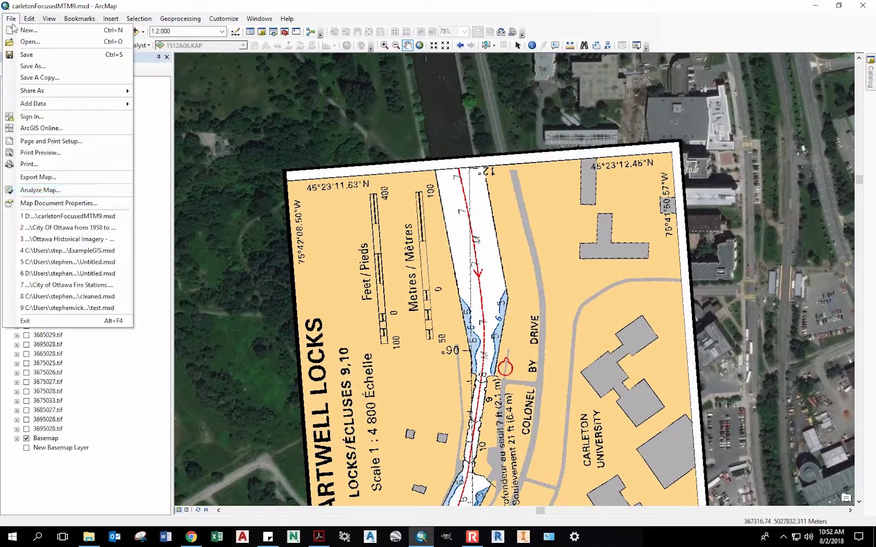
left_click(71, 177)
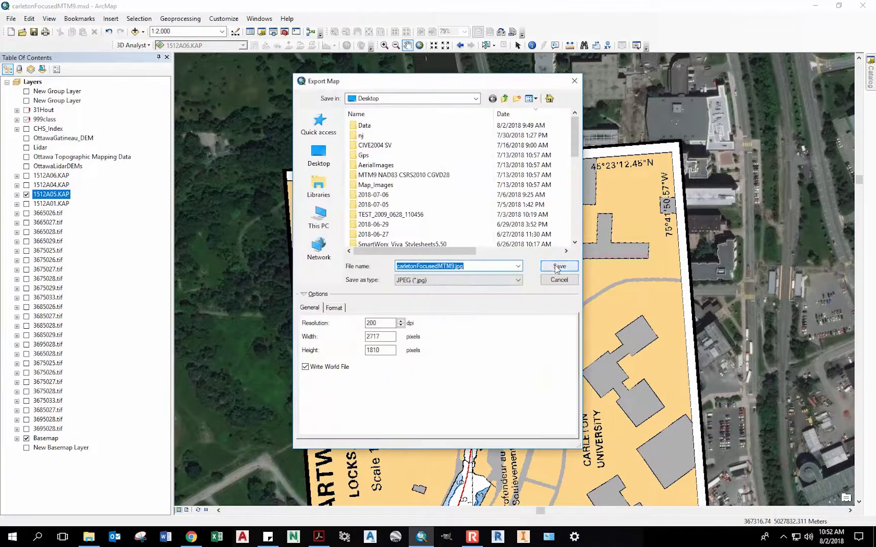
left_click(556, 264)
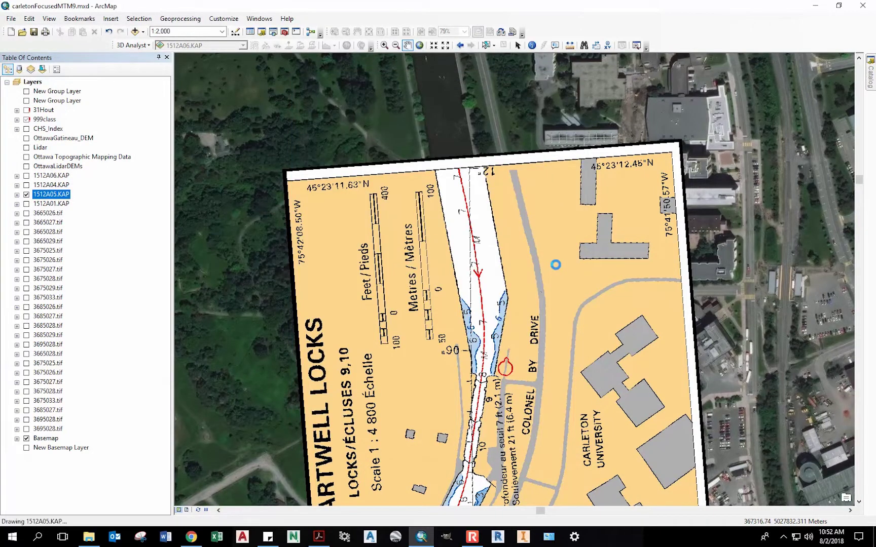
- Check the exported carletonFocusedMTM9.jpg chart image in Photos, then return to ArcMap
left_click(815, 5)
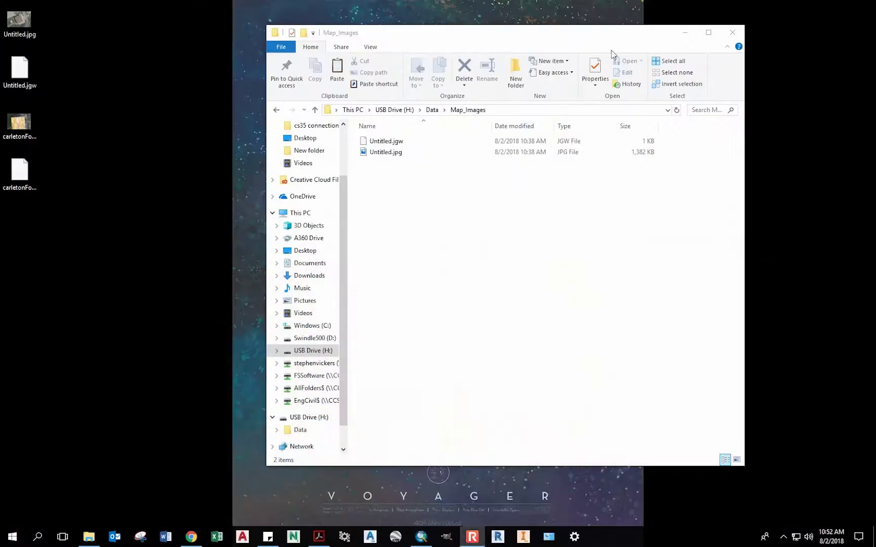
left_click(22, 135)
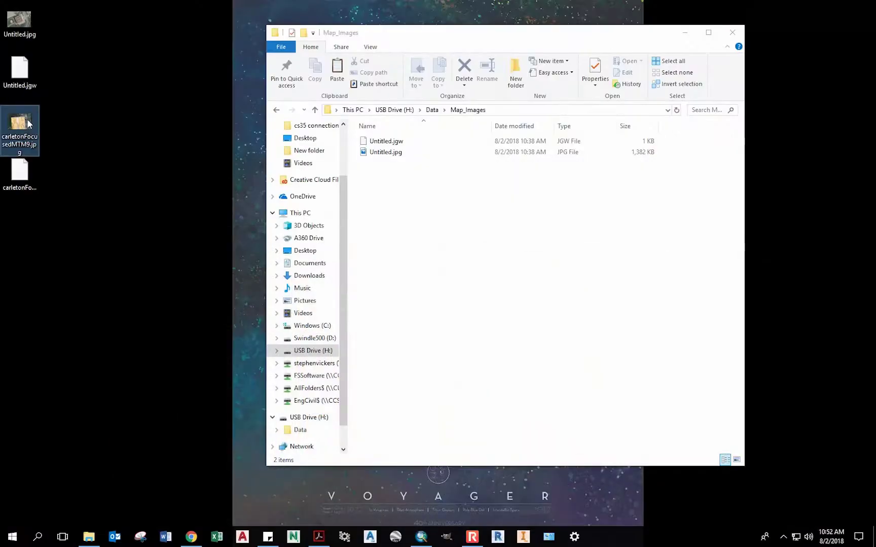
double_click(29, 125)
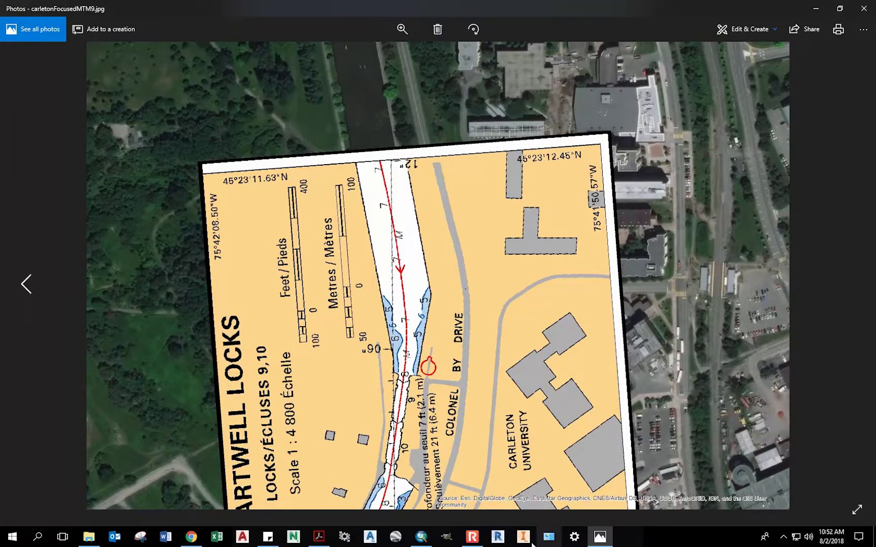
left_click(421, 536)
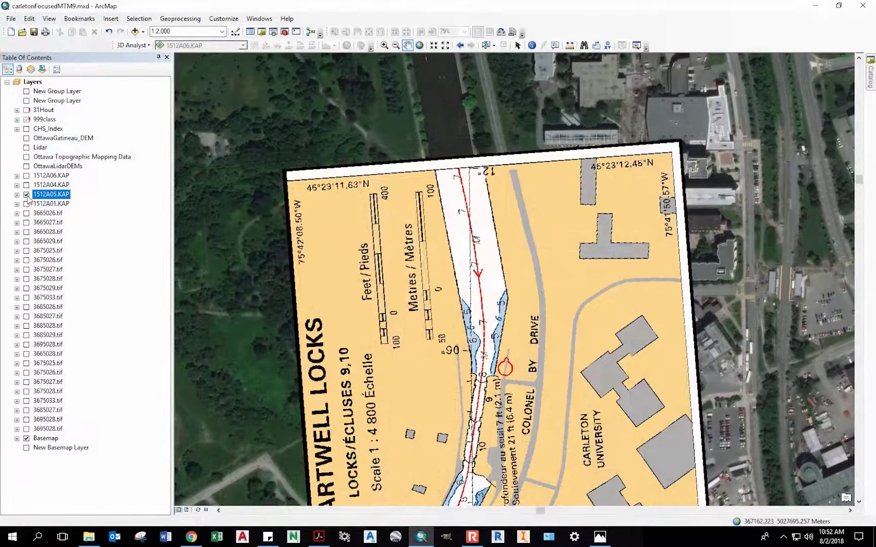